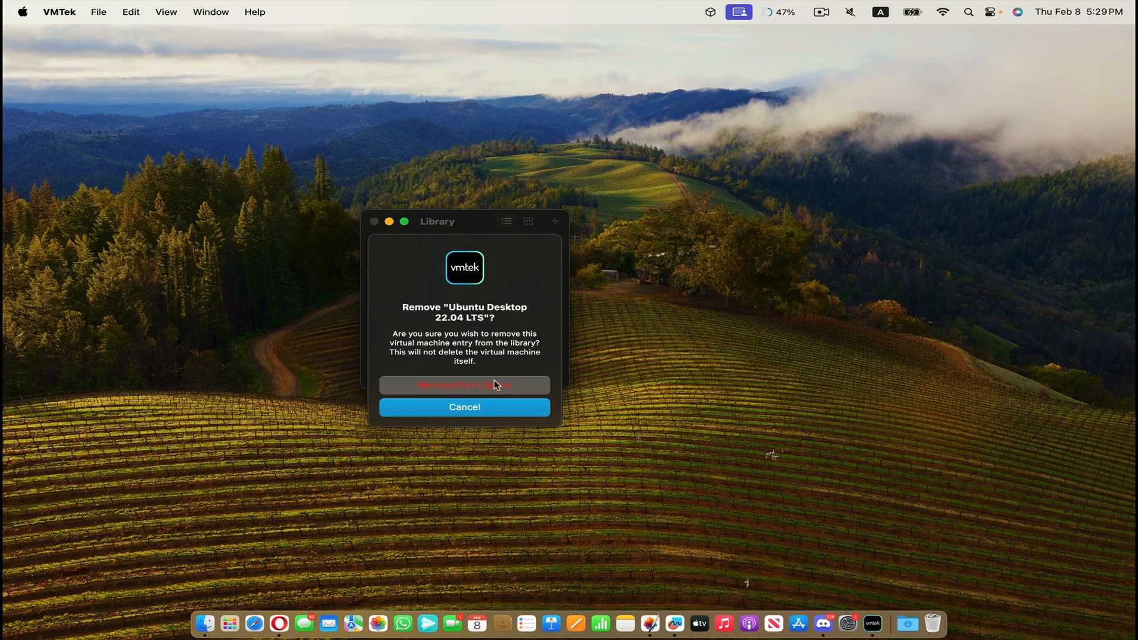
Remove the Ubuntu Desktop 22.04 LTS and macOS 12.6 entries from the virtual machine library.
click(499, 385)
right_click(468, 262)
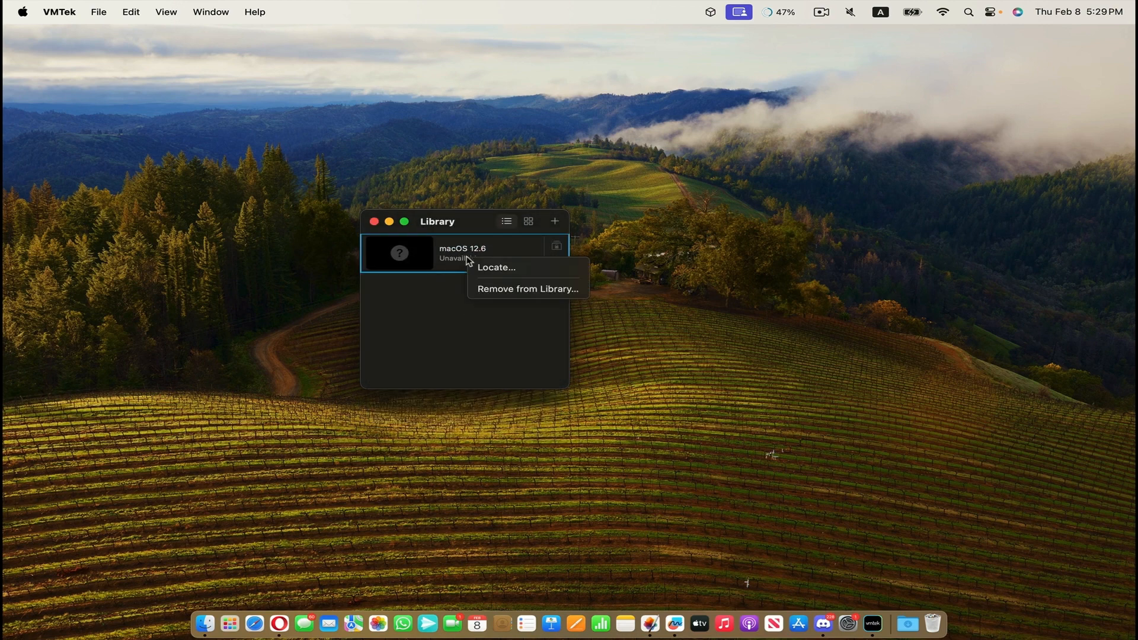
click(516, 290)
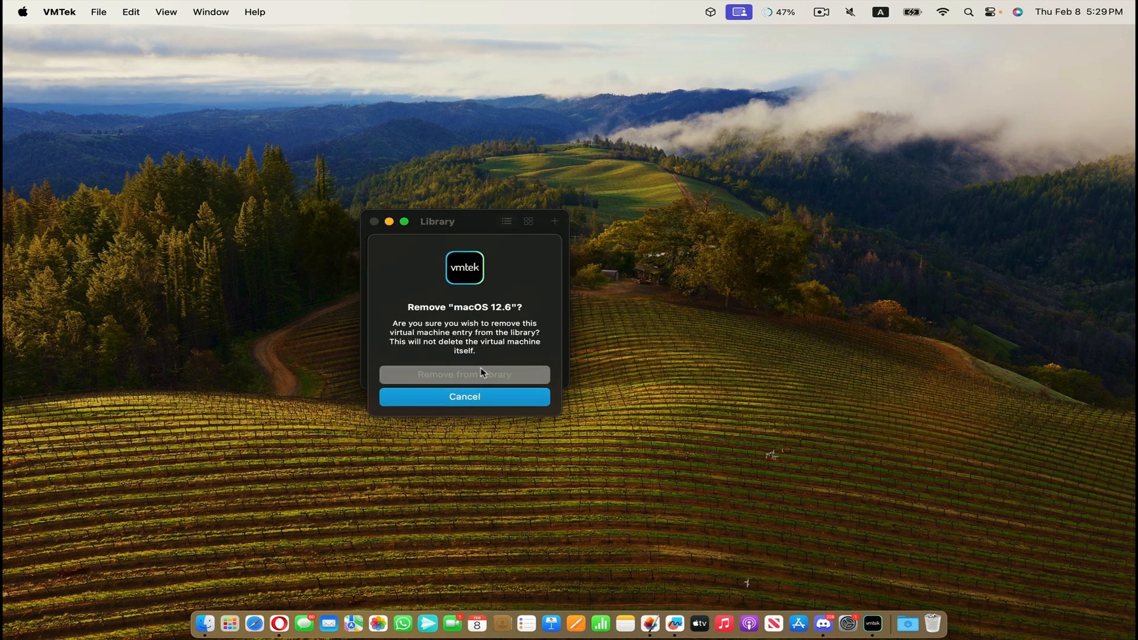
click(482, 374)
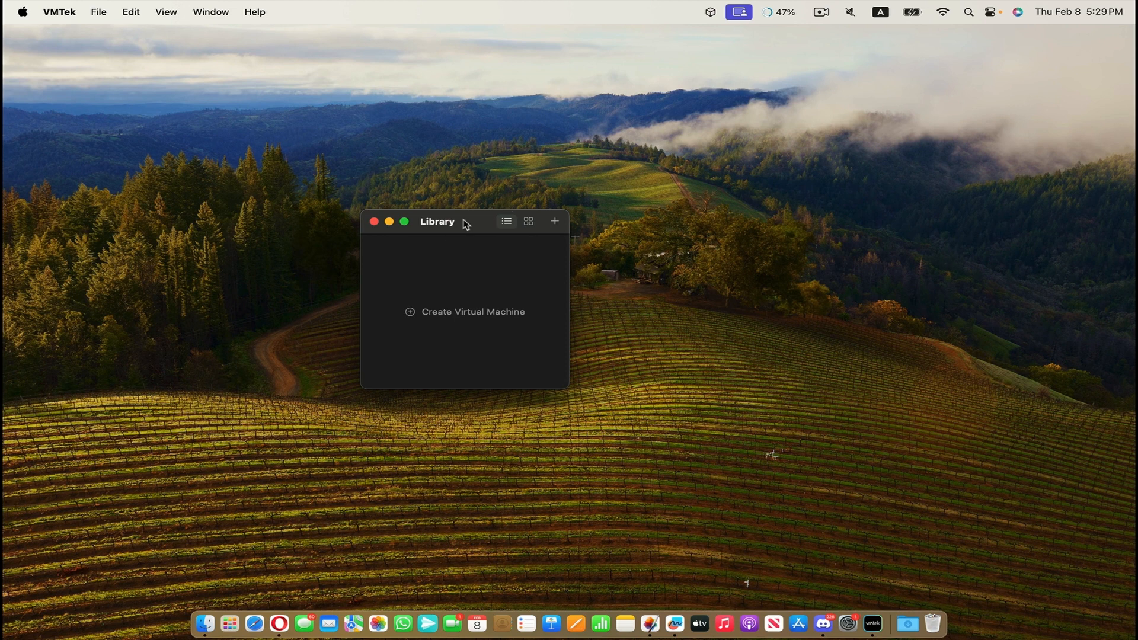
Switch the virtual machine library to the grid layout.
click(529, 224)
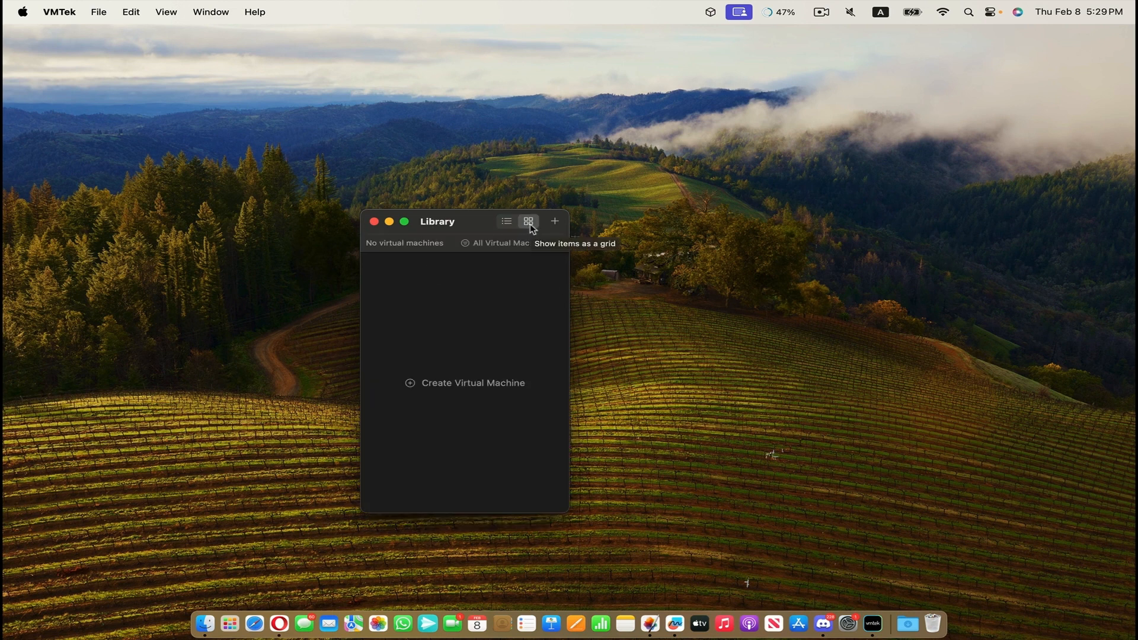
click(509, 224)
click(528, 224)
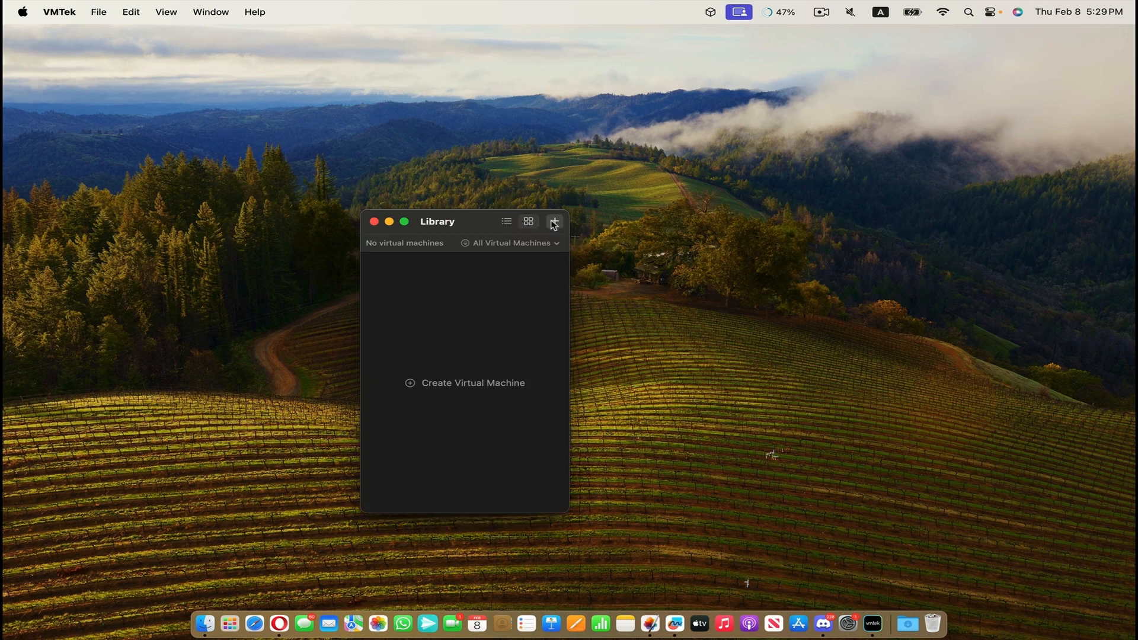
Start a new virtual machine using the Custom VM installation method with the platform Other (EFI).
click(553, 223)
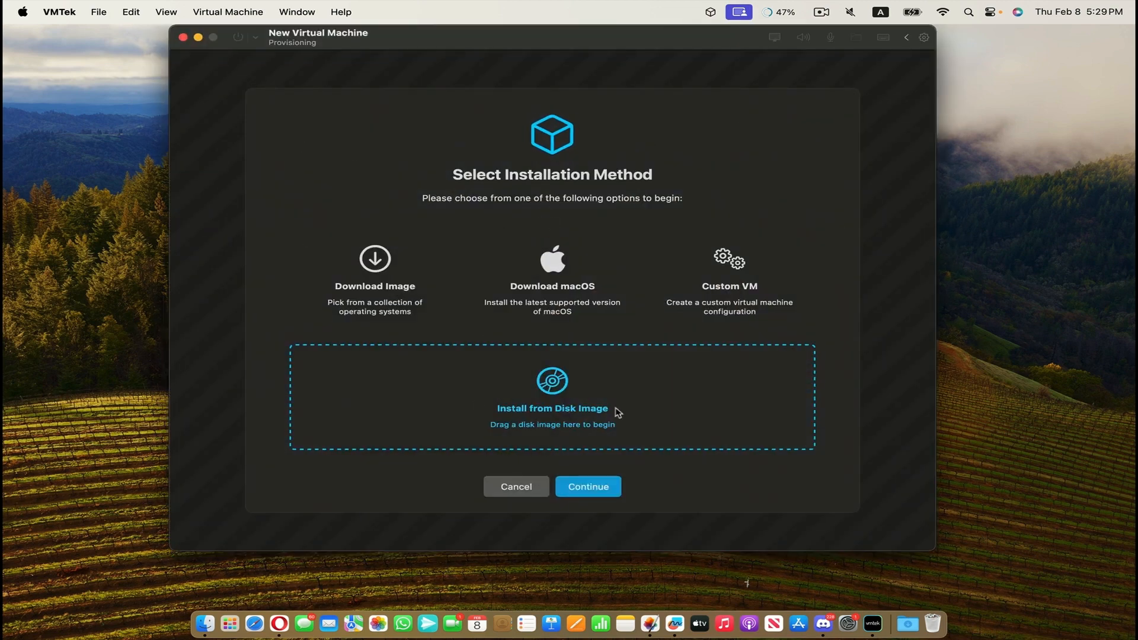
click(407, 307)
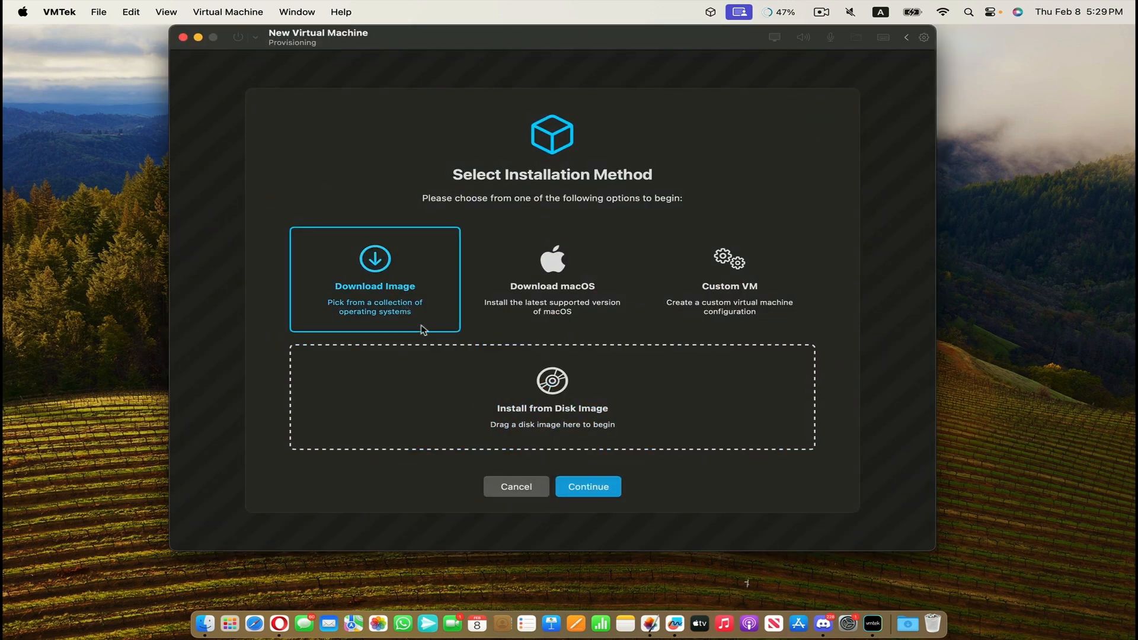
click(731, 307)
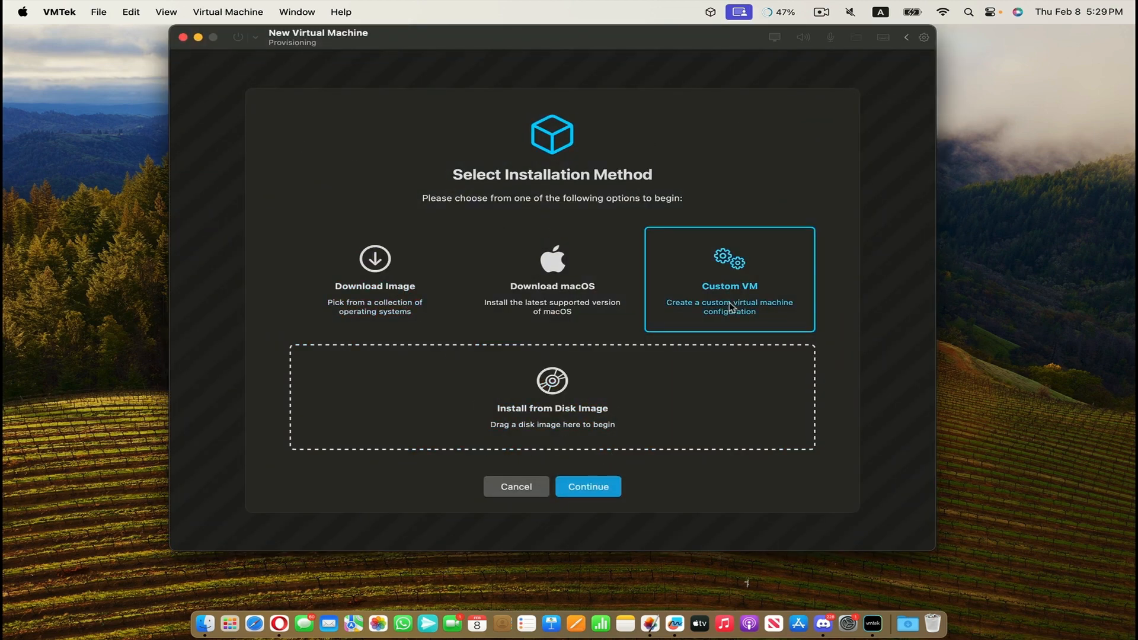
click(605, 487)
click(546, 343)
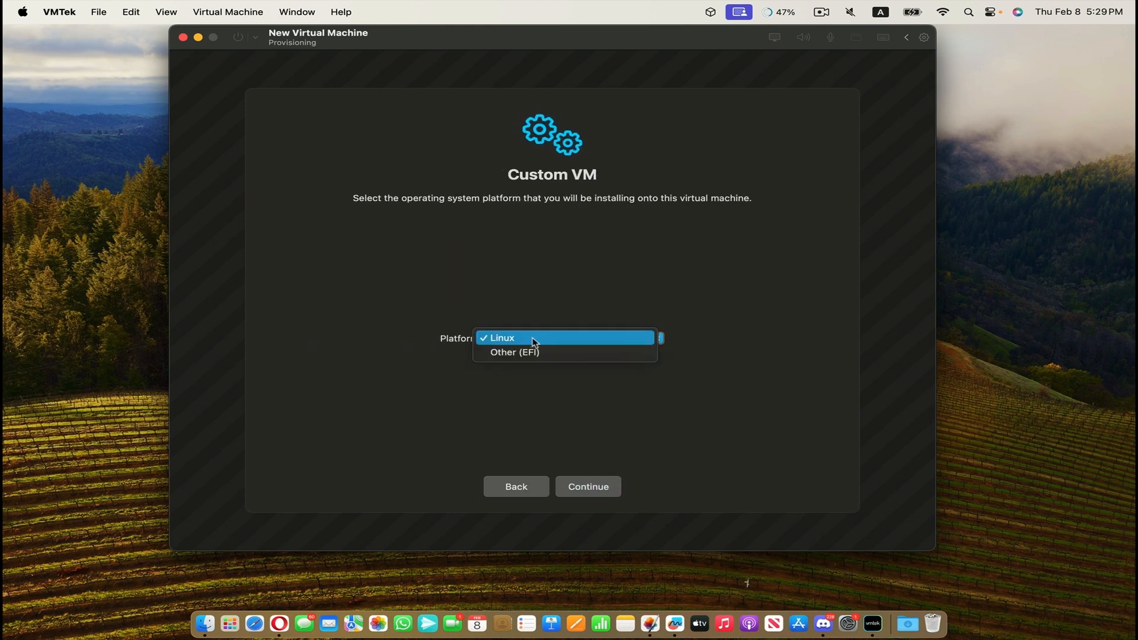
click(555, 354)
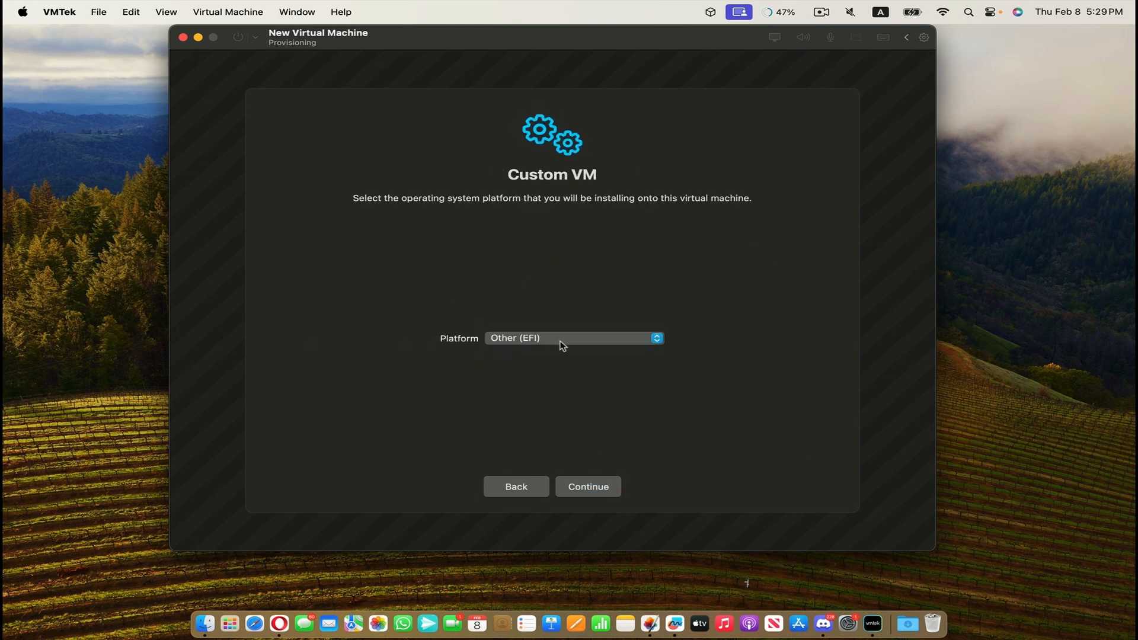
click(590, 486)
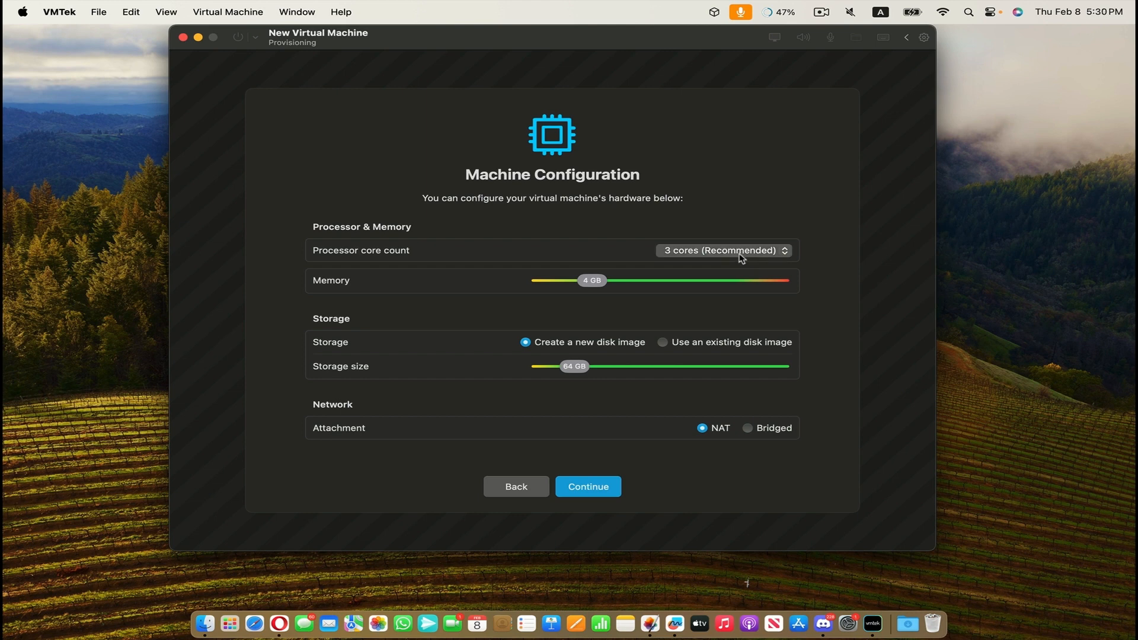
Configure the virtual machine's hardware with 5 processor cores, 8 GB of memory and a new 40 GB disk image.
click(740, 254)
click(741, 280)
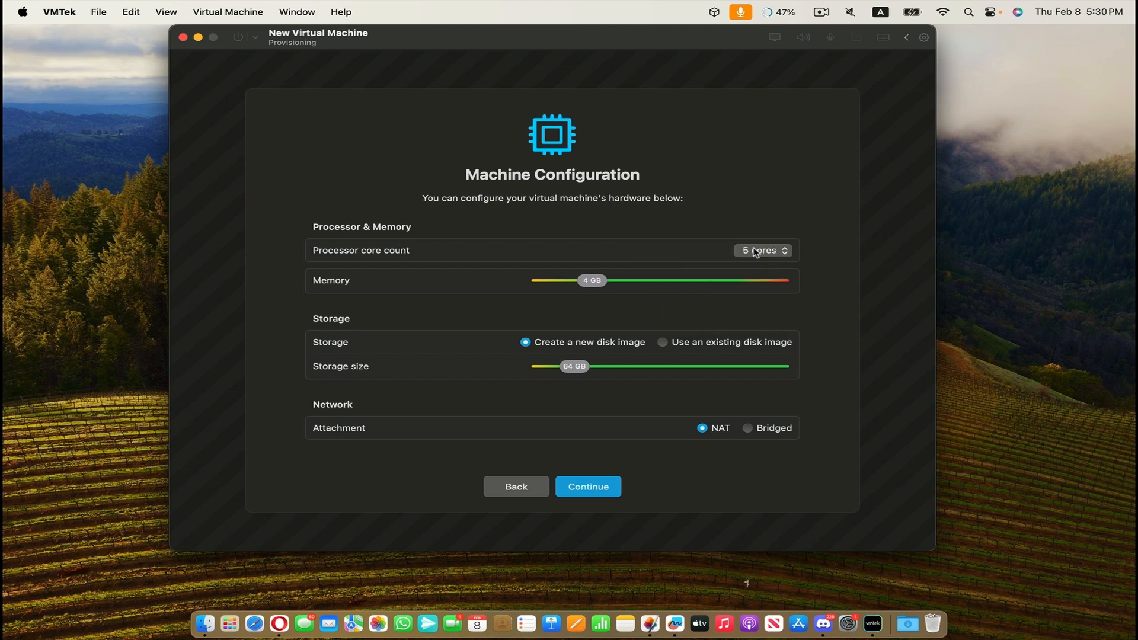
drag(590, 281, 655, 284)
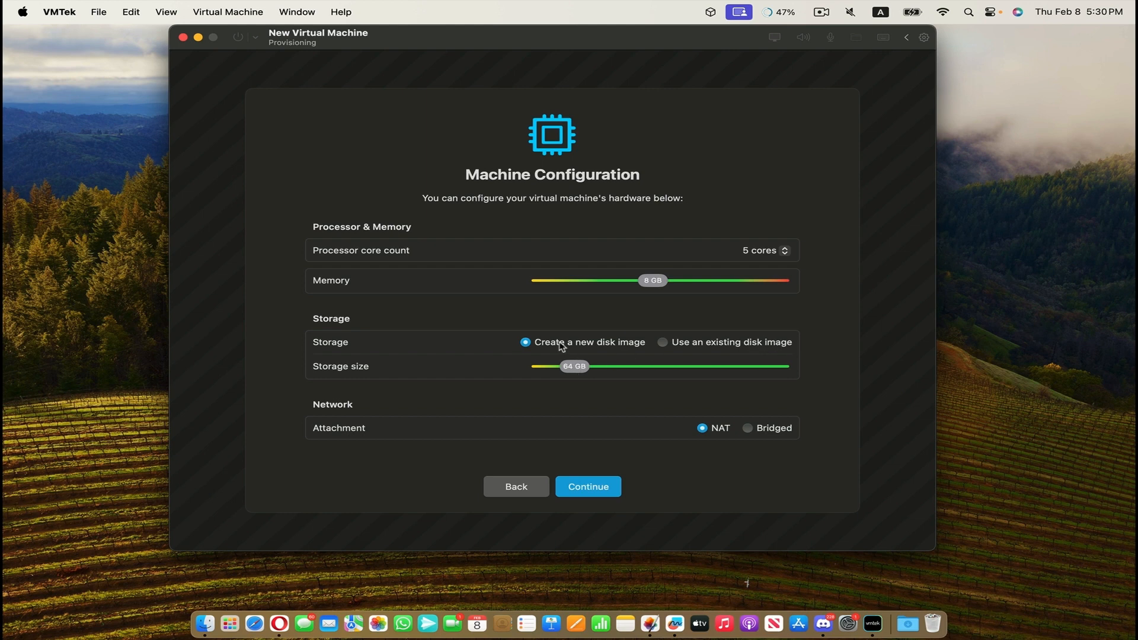
mouse_move(577, 368)
mouse_down()
mouse_move(589, 370)
mouse_move(564, 372)
mouse_up()
click(593, 488)
Turn on customizing the configuration before installation and save the new virtual machine.
click(346, 403)
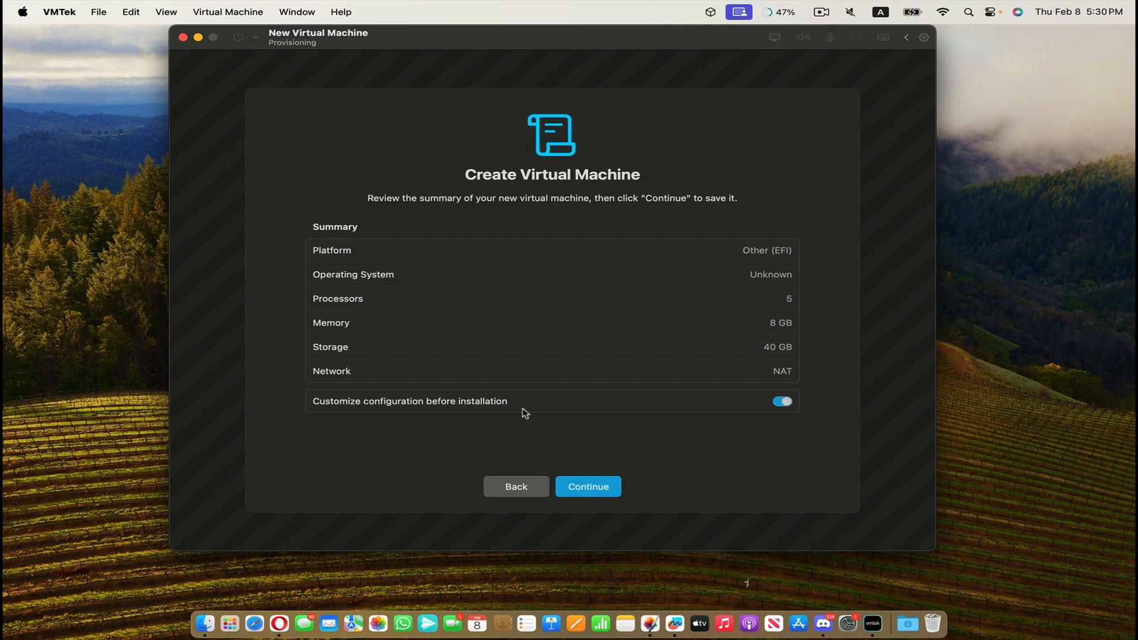
click(598, 488)
click(812, 413)
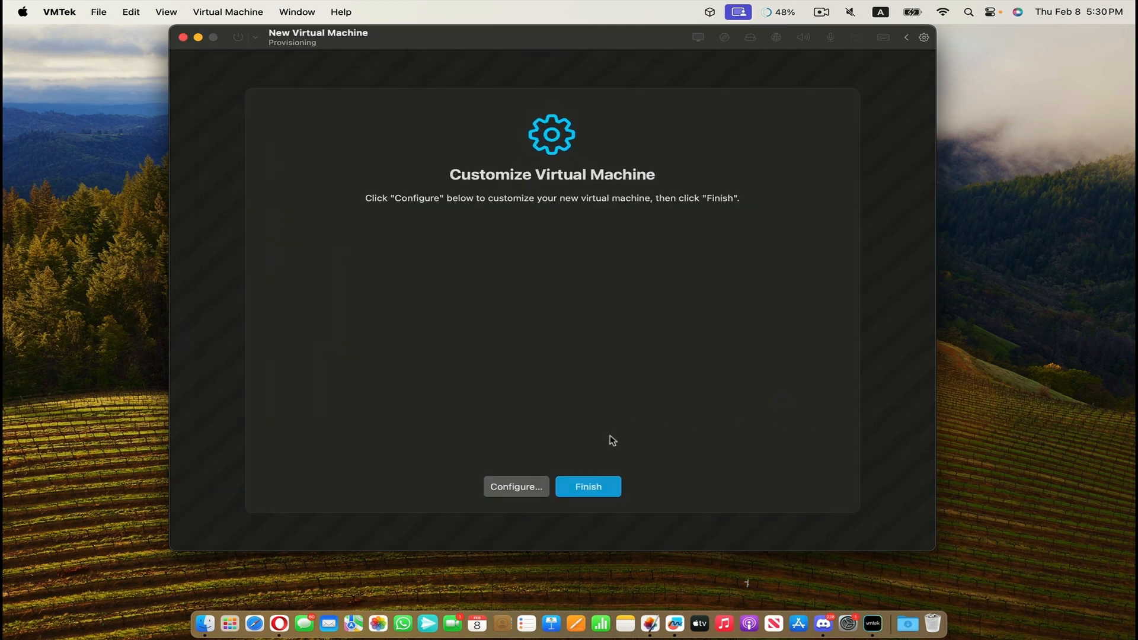
Open the new virtual machine's configuration and review its general, meta, and processor and memory settings.
click(517, 487)
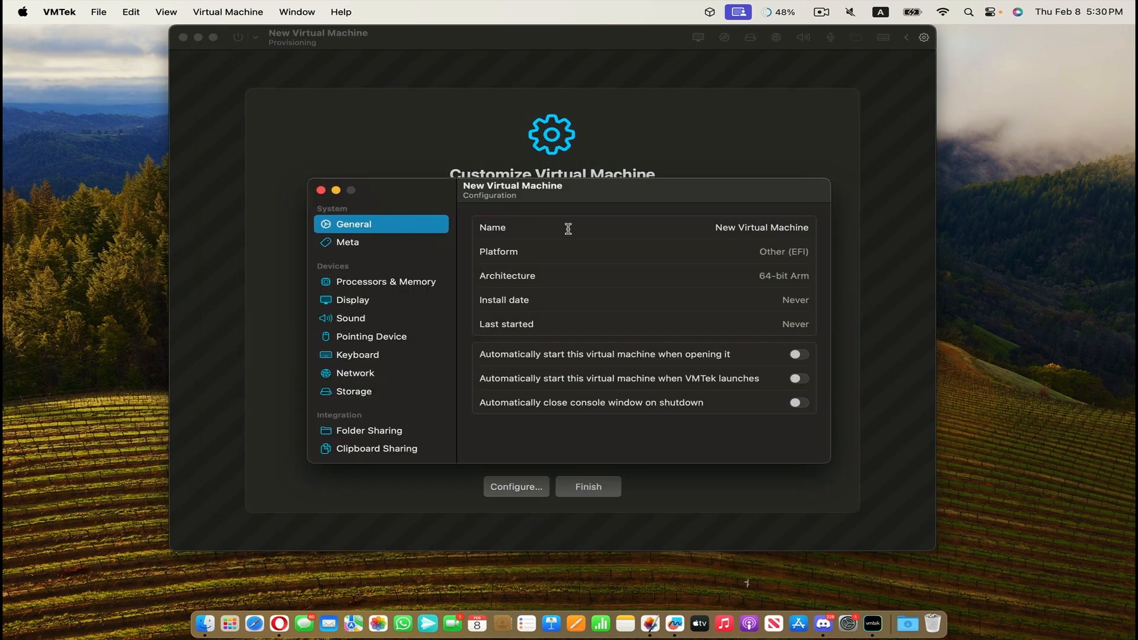
drag(718, 229, 858, 236)
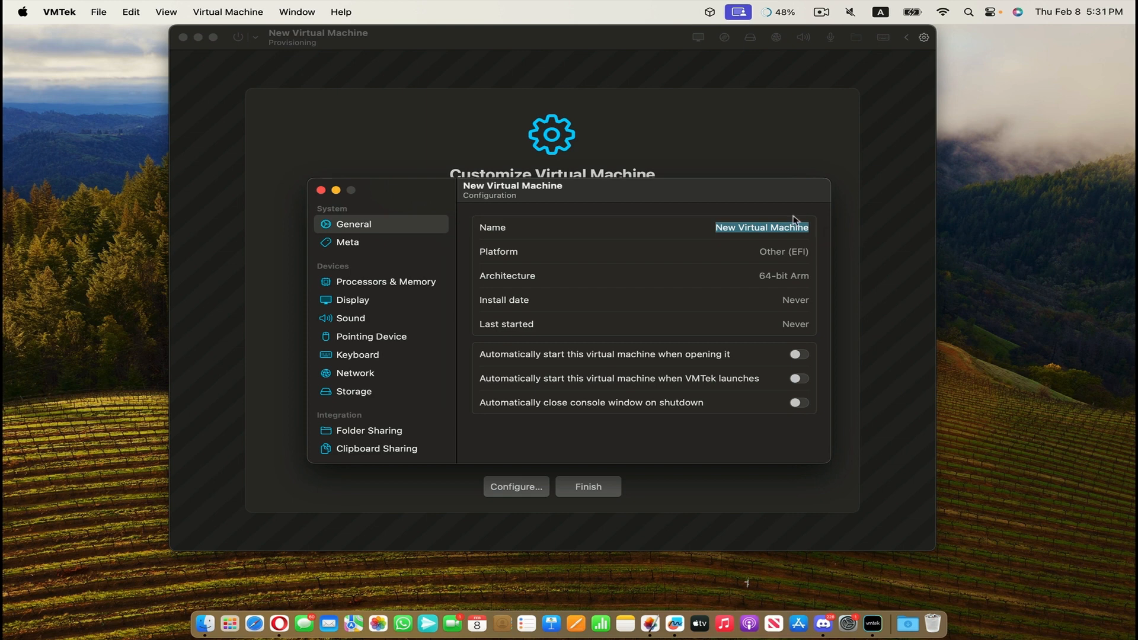
click(782, 251)
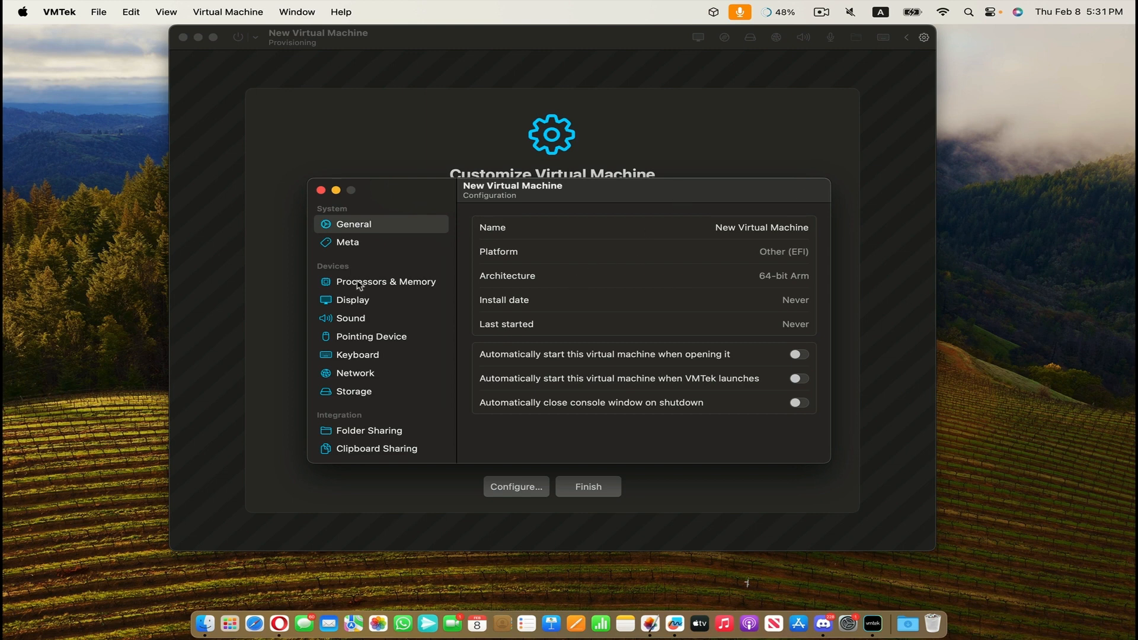
click(360, 243)
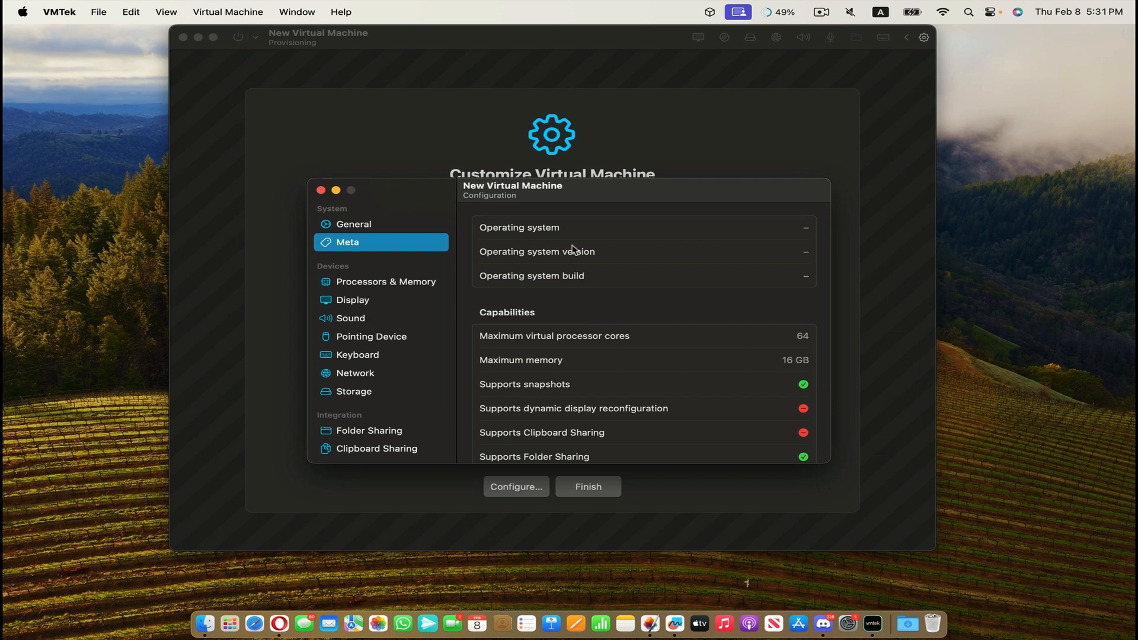
click(382, 284)
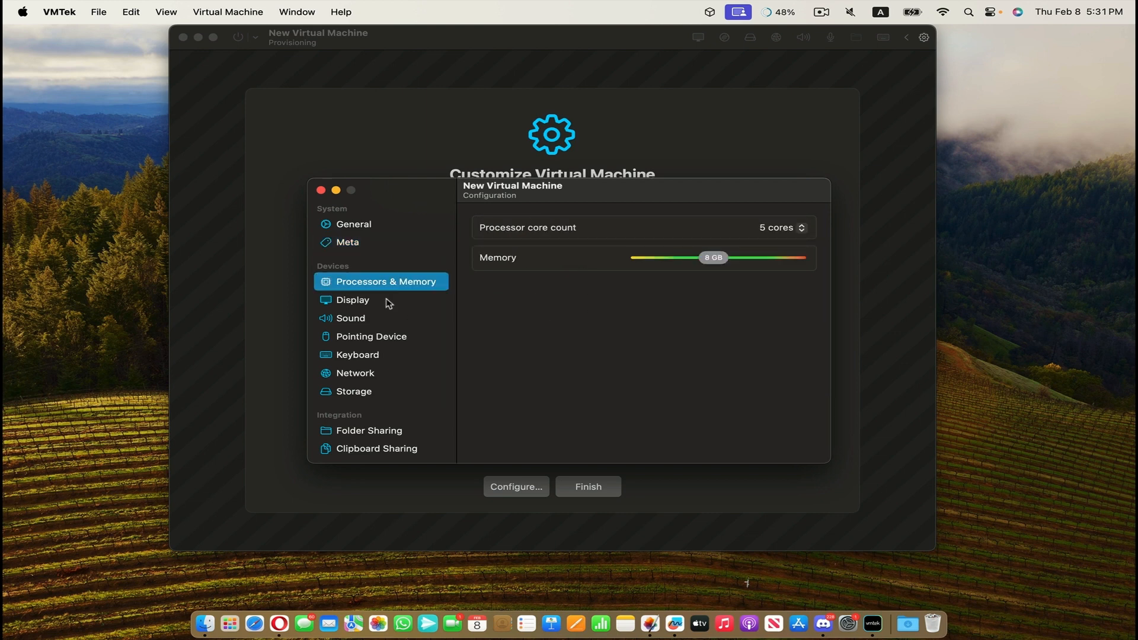
Examine the virtual machine's display resolution choices, retina display option and sound settings.
click(386, 303)
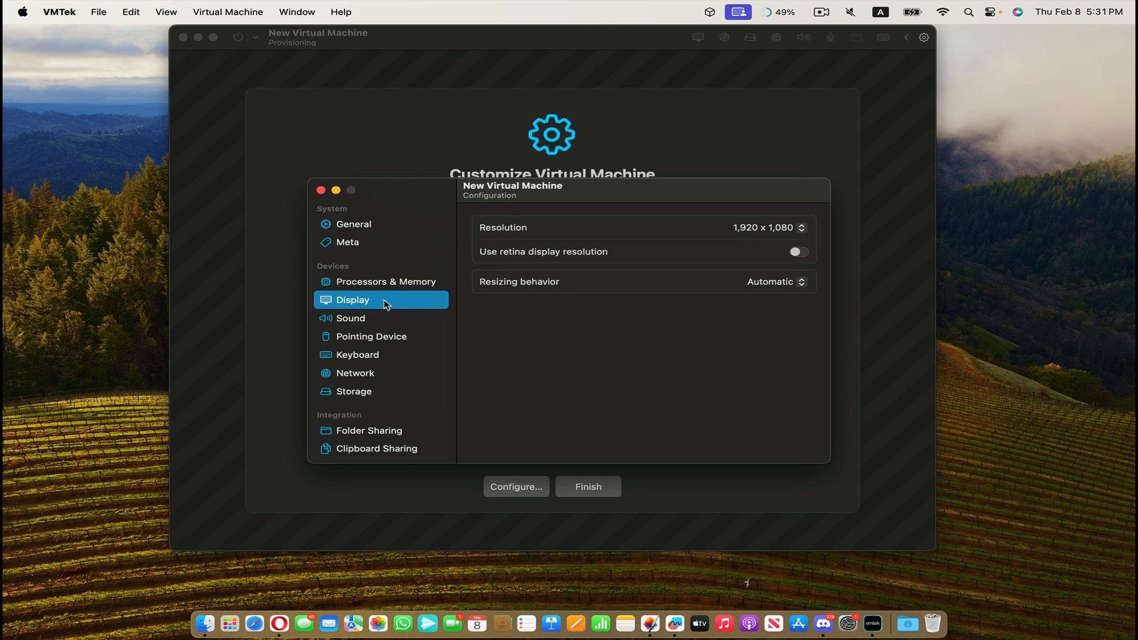
click(793, 230)
click(641, 218)
click(801, 252)
key(Down)
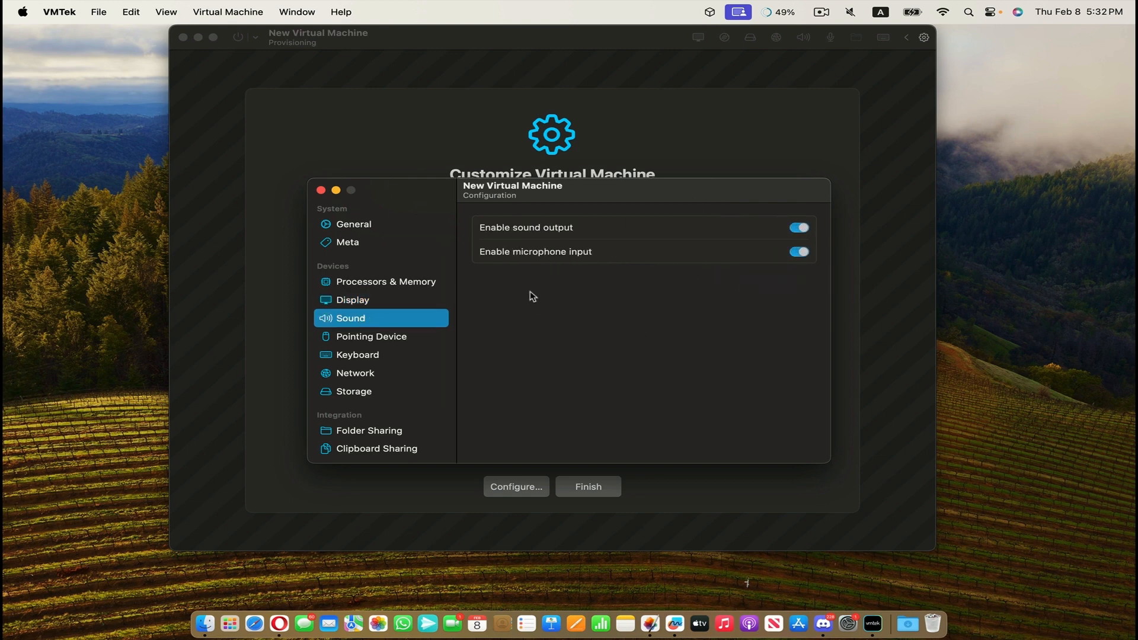
Review the pointing device, network and storage settings, including the choices for adding a storage device.
click(378, 339)
click(797, 228)
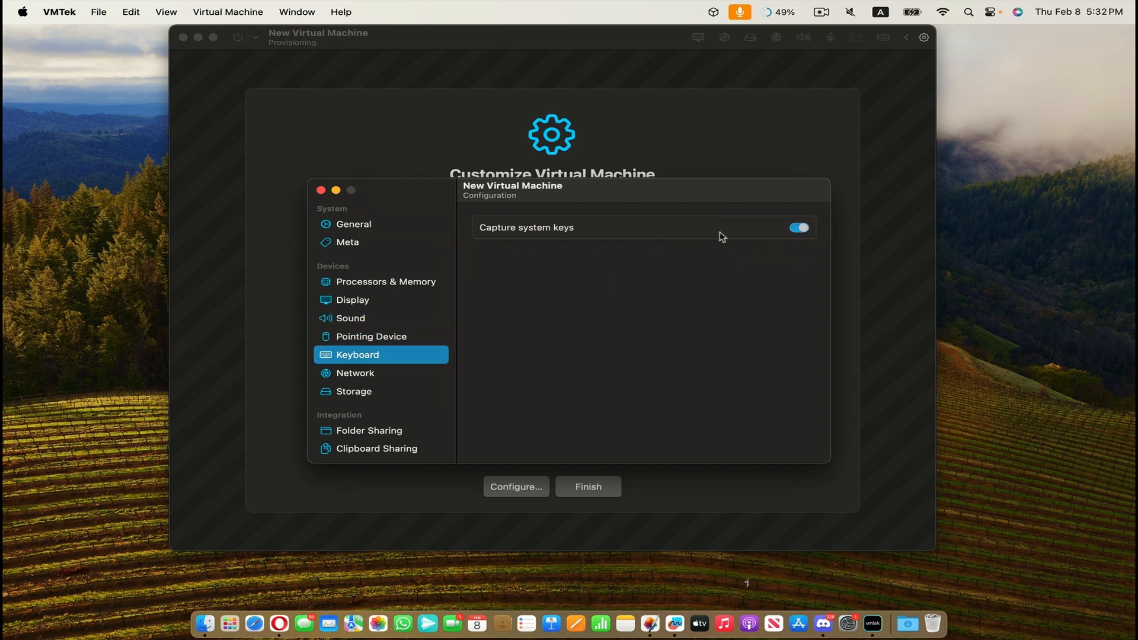
click(374, 379)
click(364, 394)
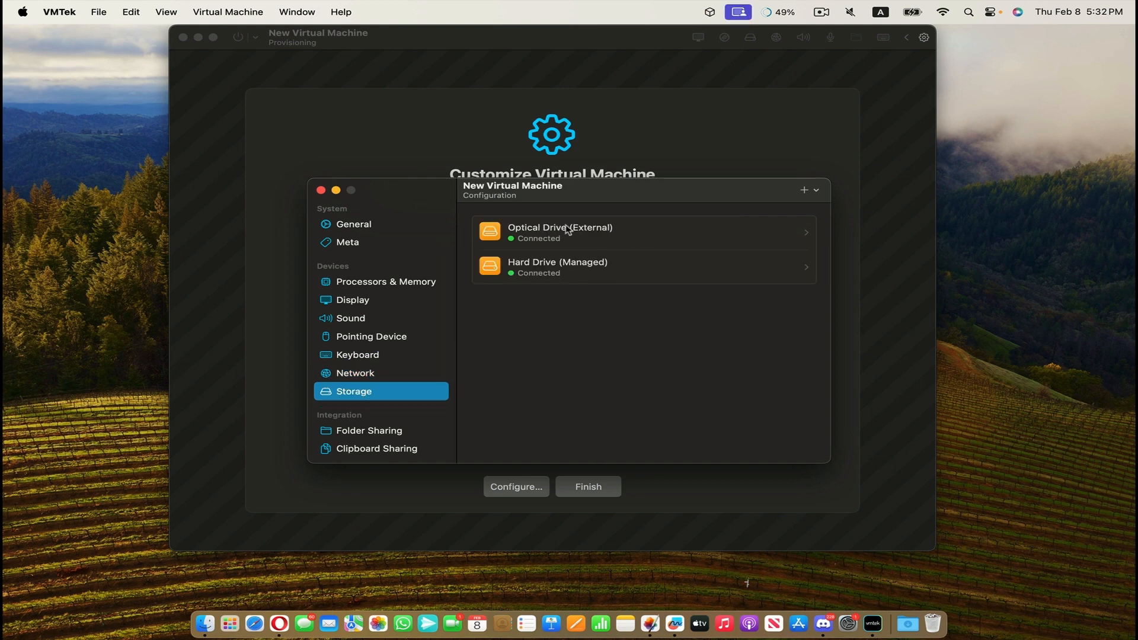
click(816, 190)
click(816, 190)
scroll(345, 424, down, 1)
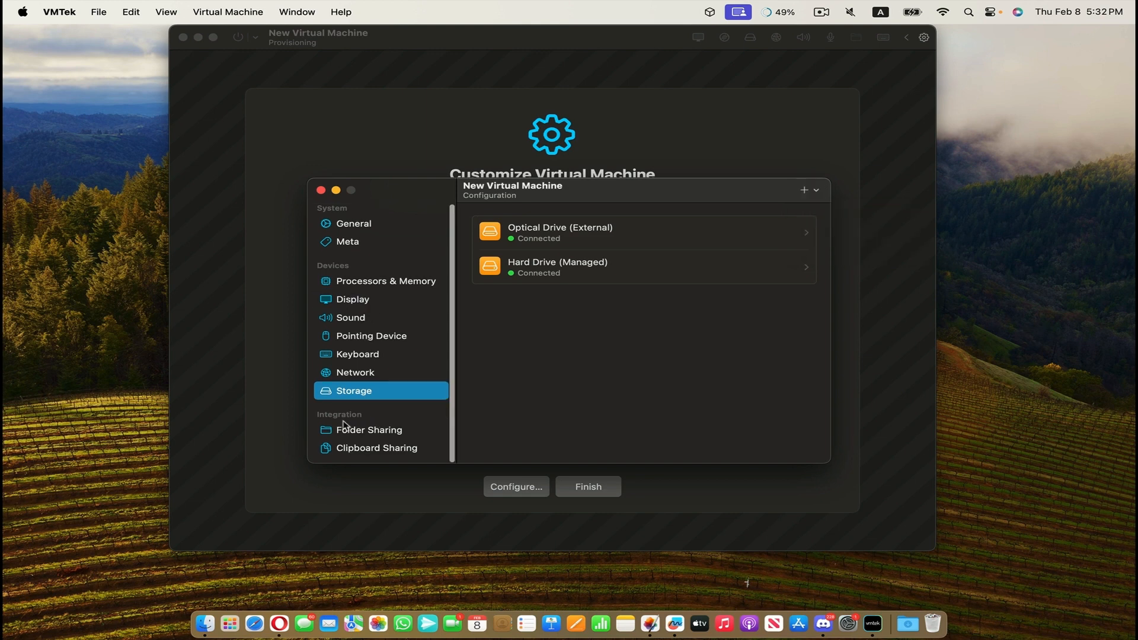
Enable Folder Sharing for the virtual machine, check Clipboard Sharing and finish the customization.
click(383, 427)
click(794, 227)
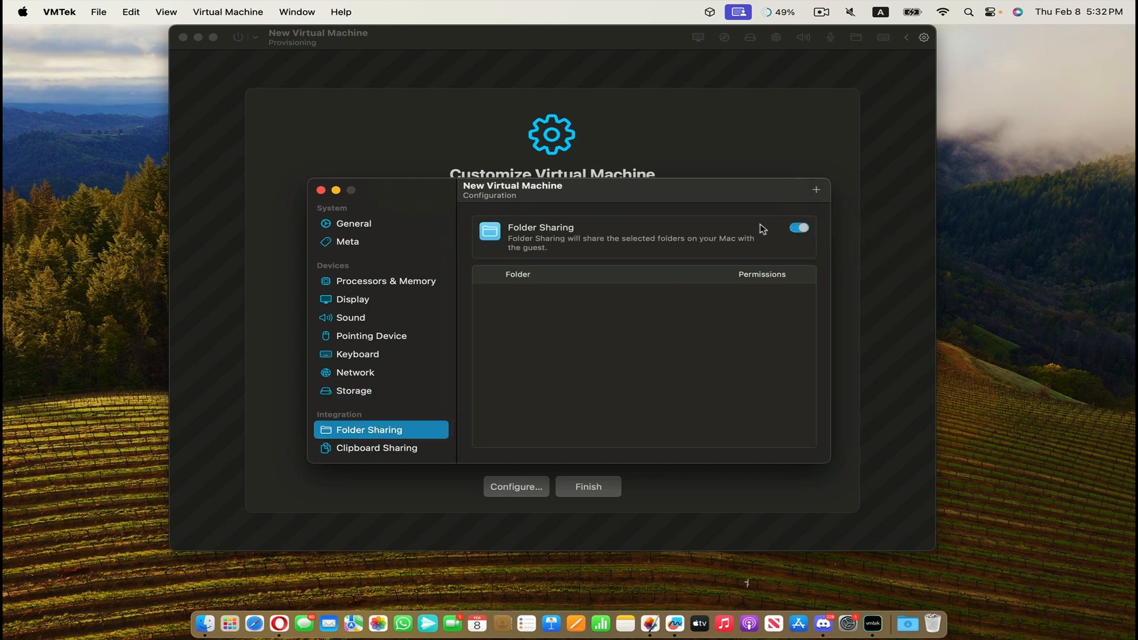
click(399, 449)
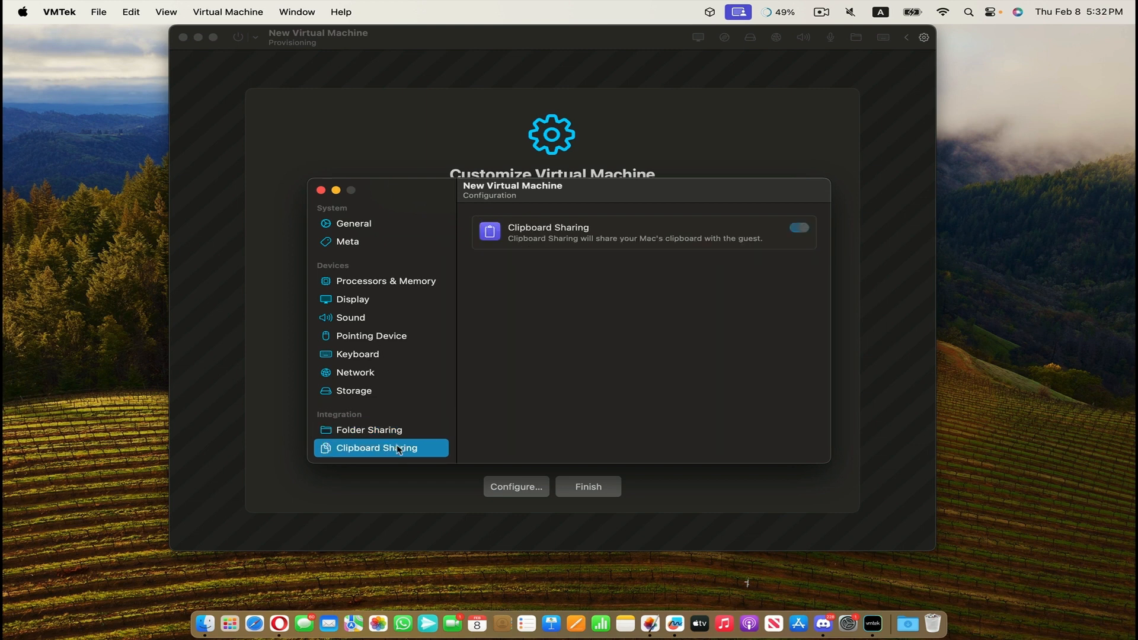
click(320, 190)
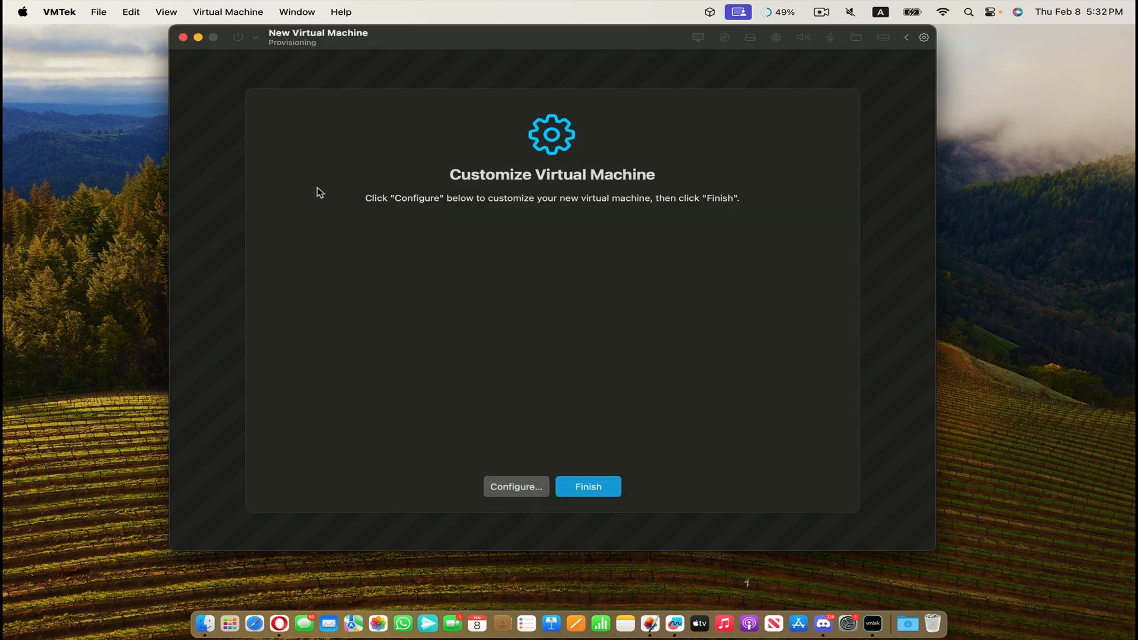
click(601, 488)
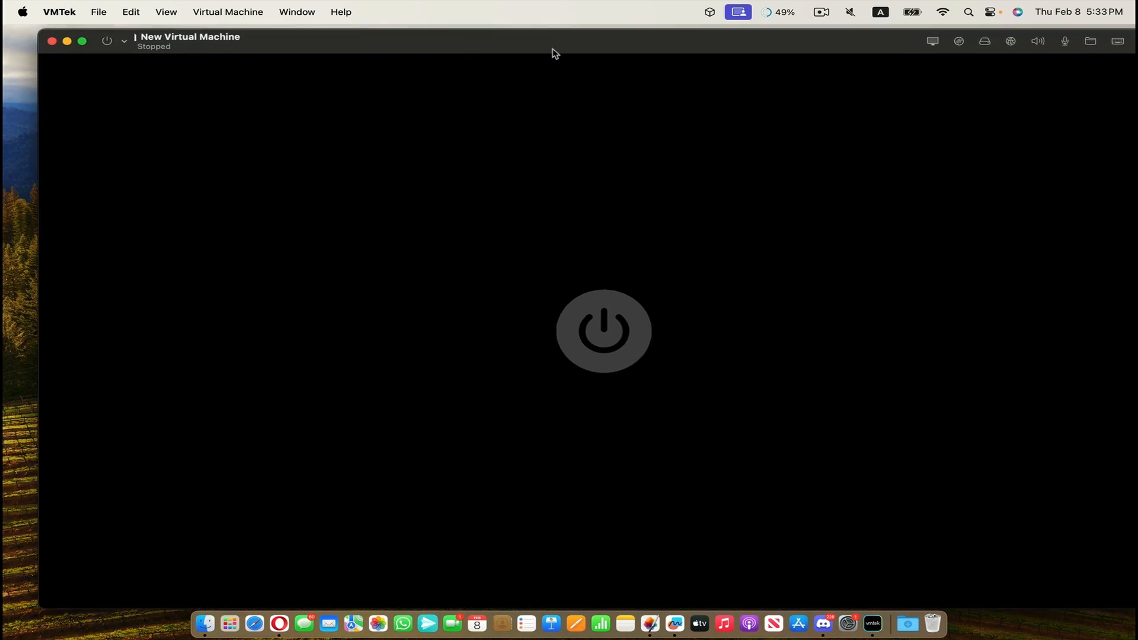
Close the new virtual machine's console window and compare the library's list and grid layouts.
drag(605, 43, 529, 35)
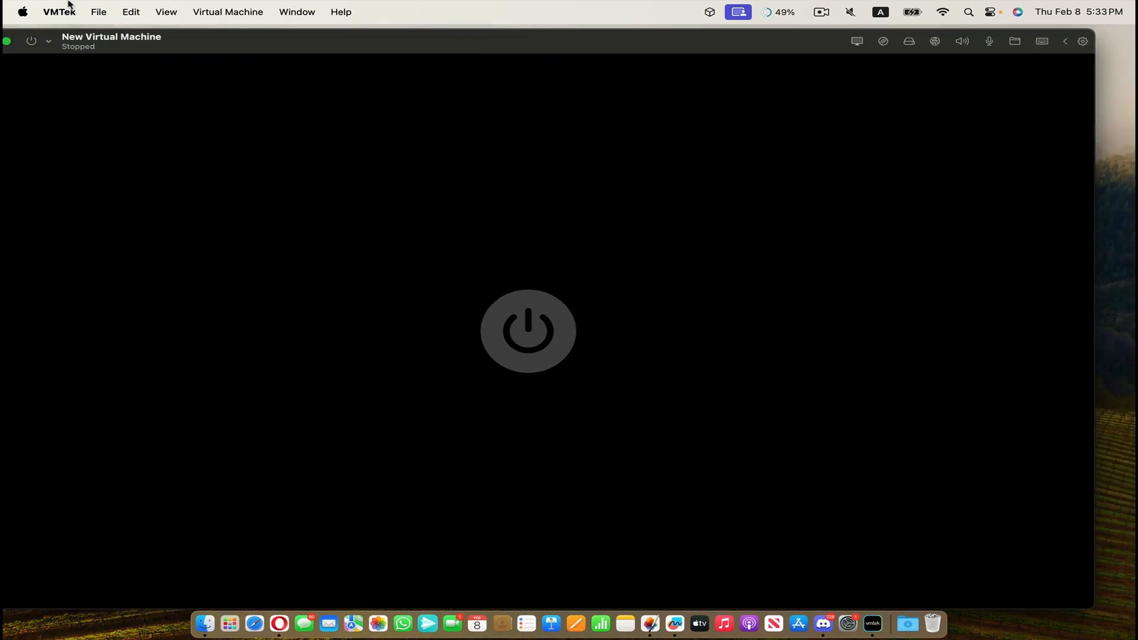
click(146, 47)
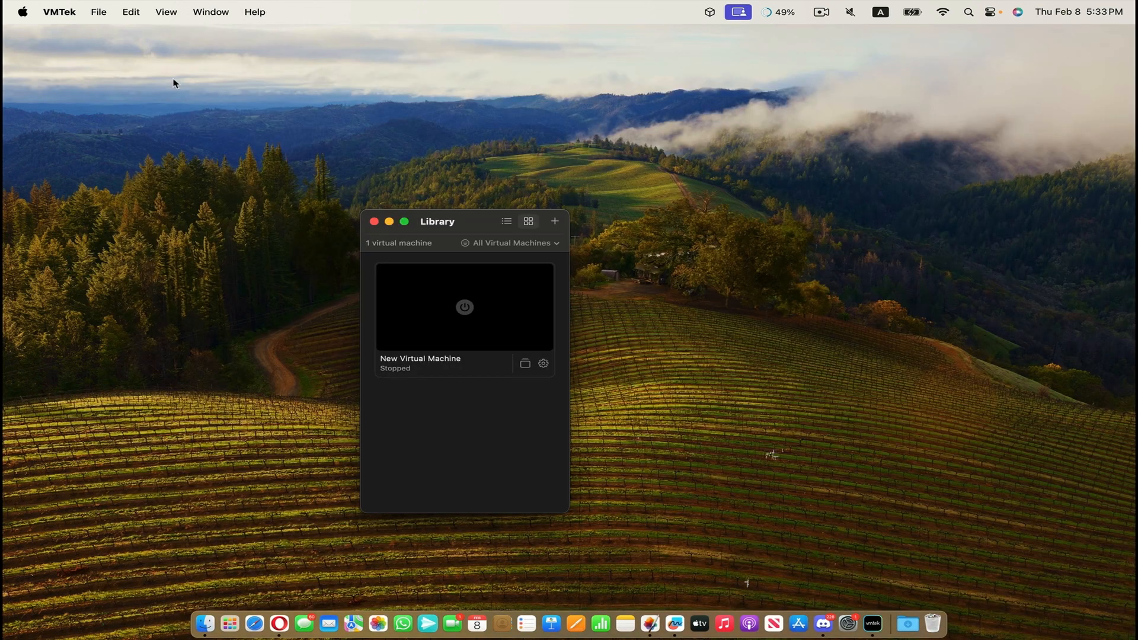
click(509, 225)
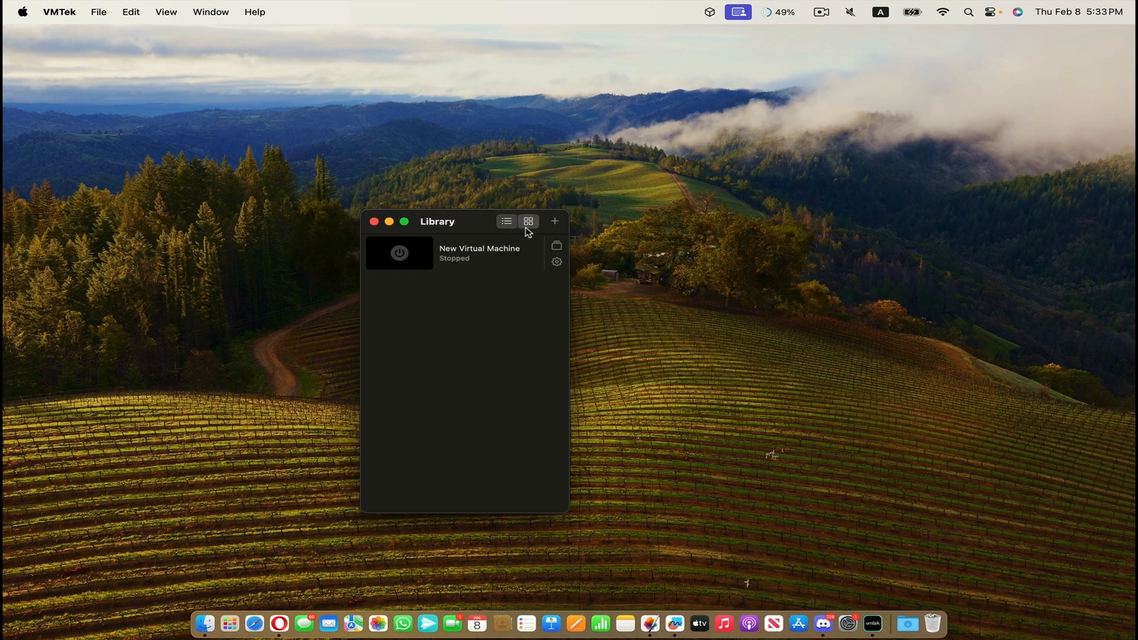
click(526, 227)
Check the new virtual machine's configuration from the library, then view its snapshot manager.
click(543, 364)
click(322, 191)
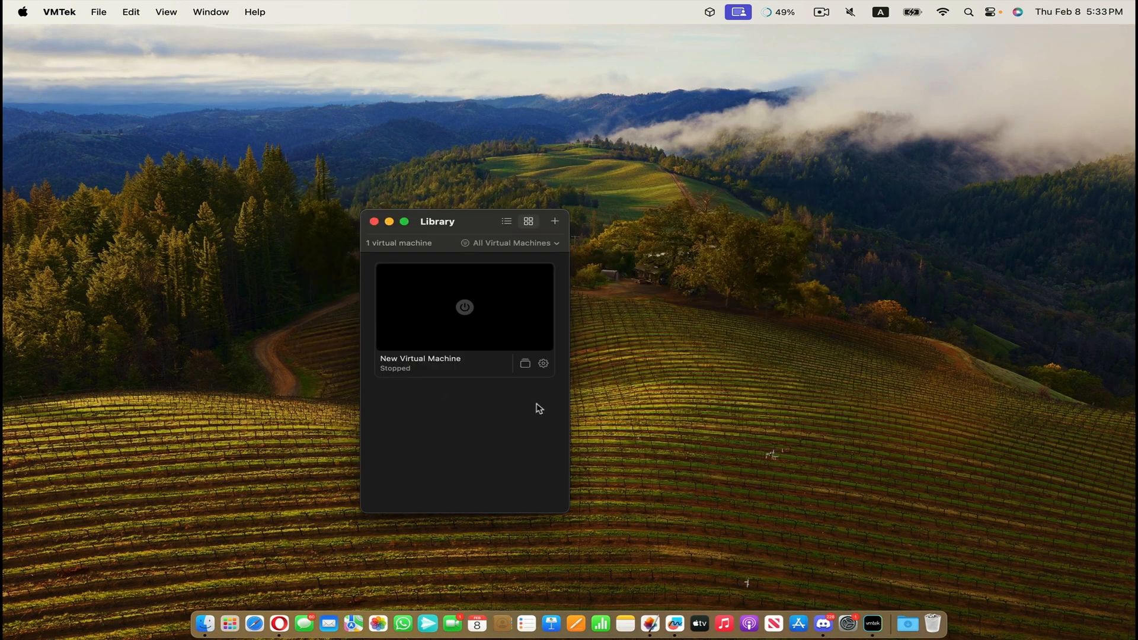
click(526, 364)
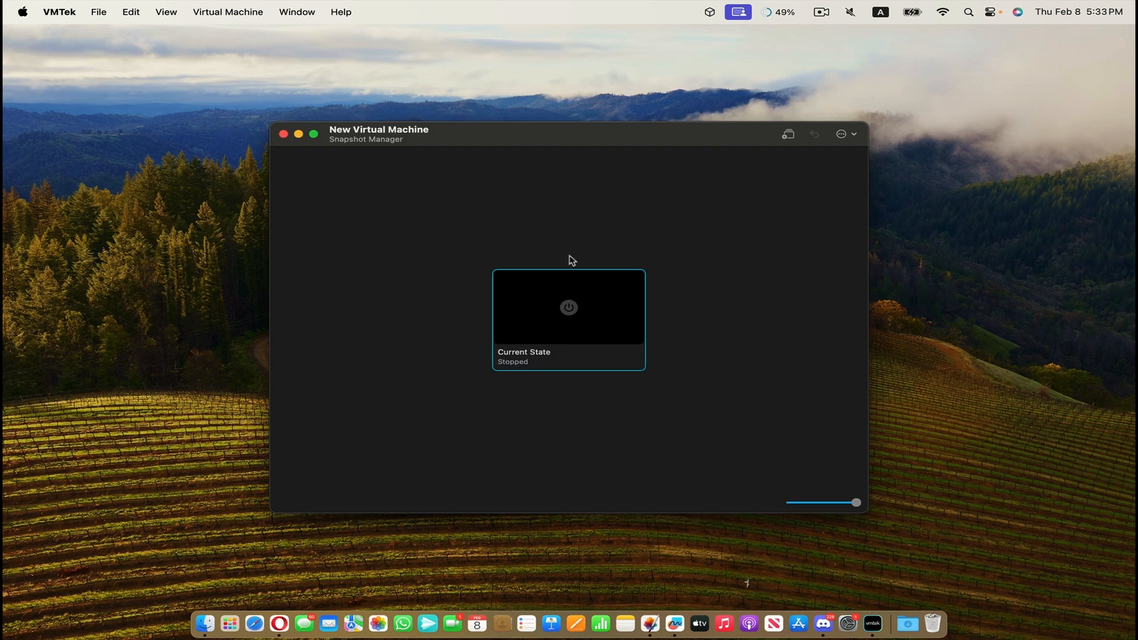
Check the snapshot manager's option for capturing the stopped virtual machine's current state.
click(789, 135)
click(788, 135)
right_click(500, 341)
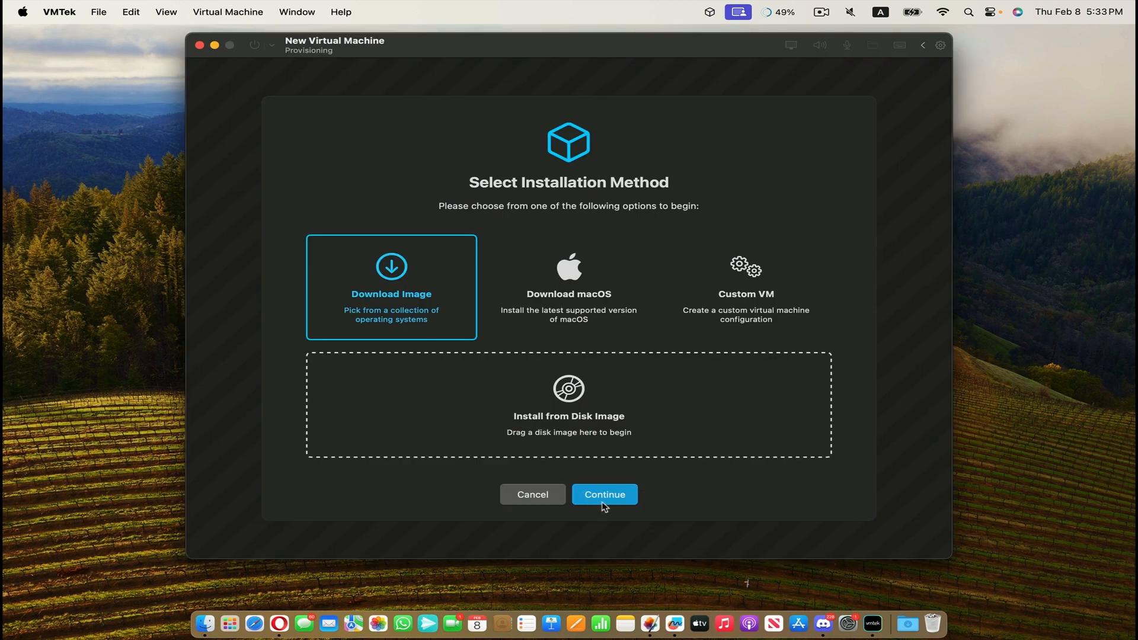
Choose to download an image for a new virtual machine and select Kali Linux 2023.4 from the Linux images.
click(603, 497)
scroll(423, 404, down, 3)
click(560, 409)
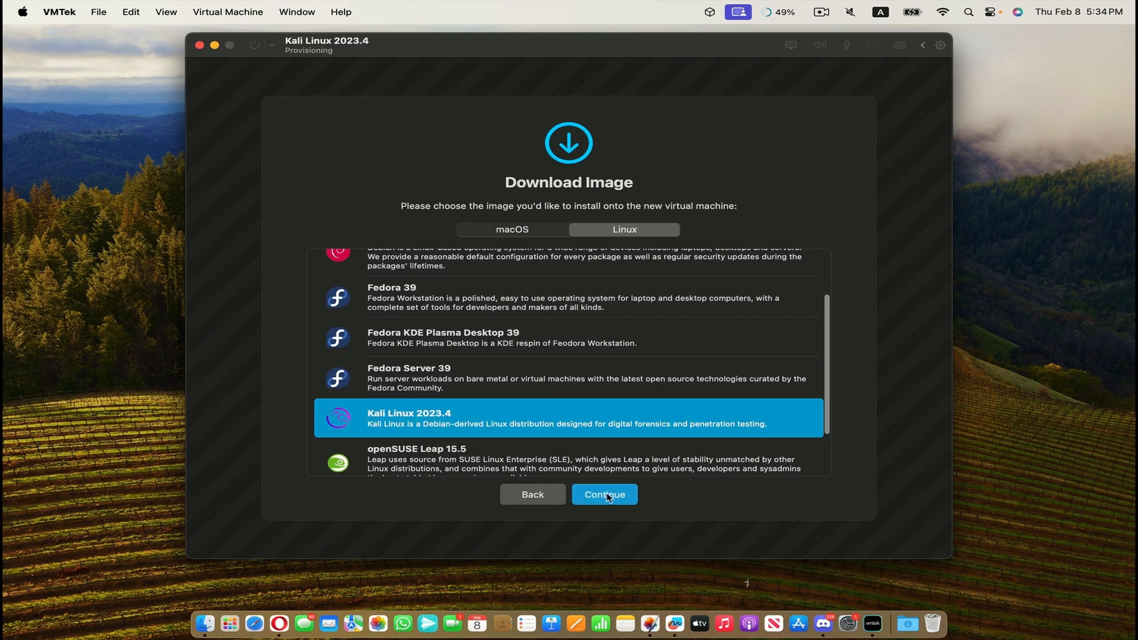
click(602, 497)
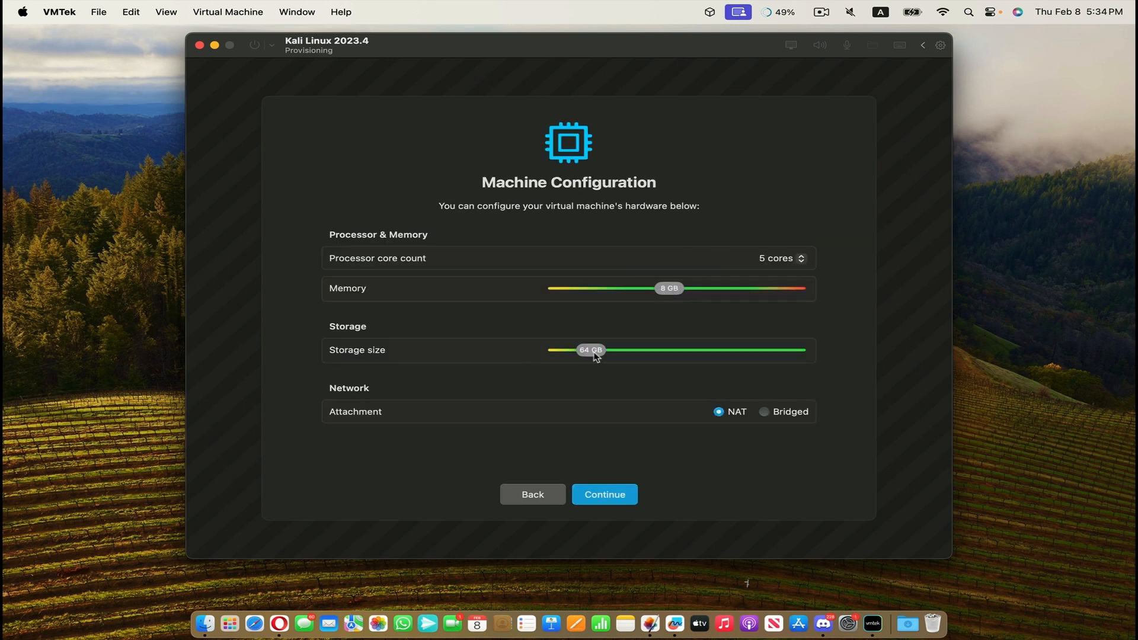
Set the virtual machine's storage size to 48 GB and save it as Kali Linux 2023.4 in Documents.
drag(596, 355, 583, 356)
click(616, 497)
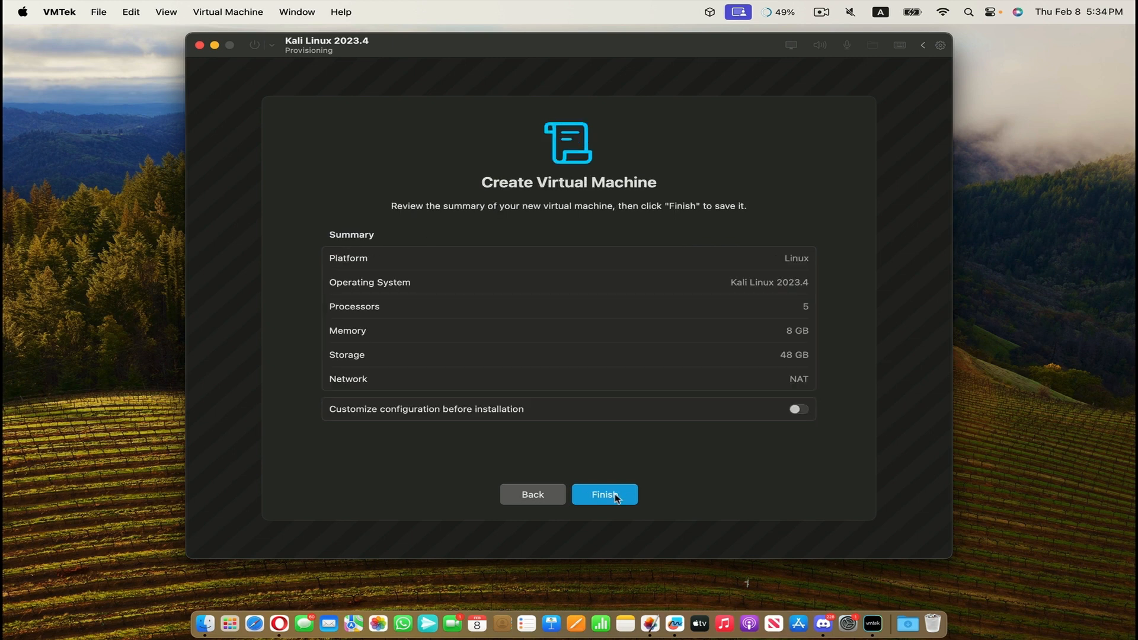
click(615, 497)
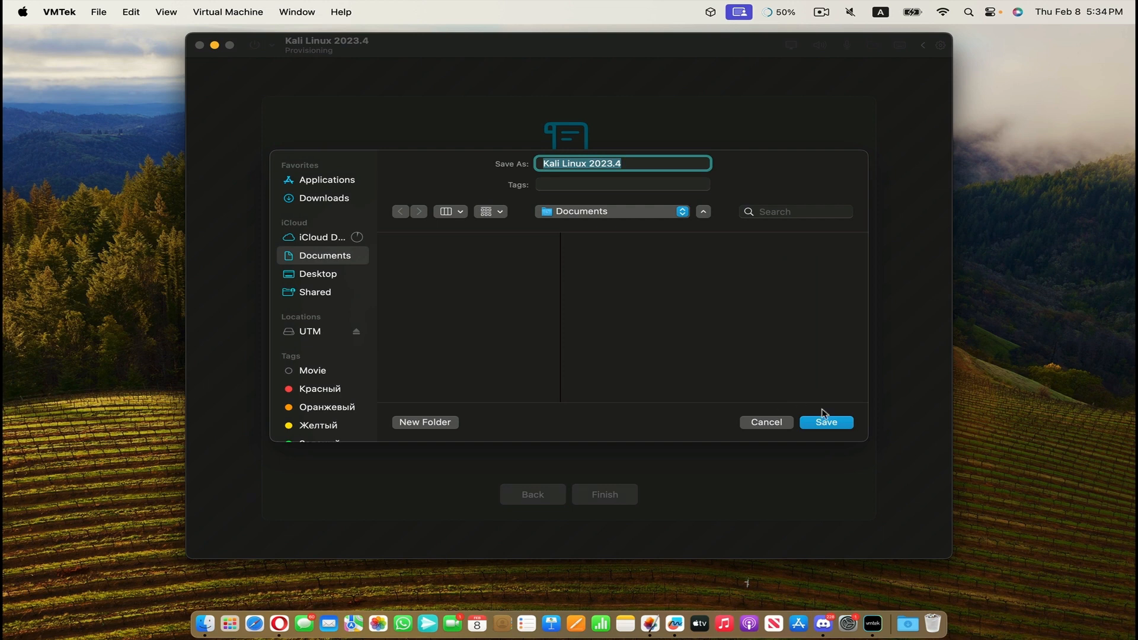
click(840, 424)
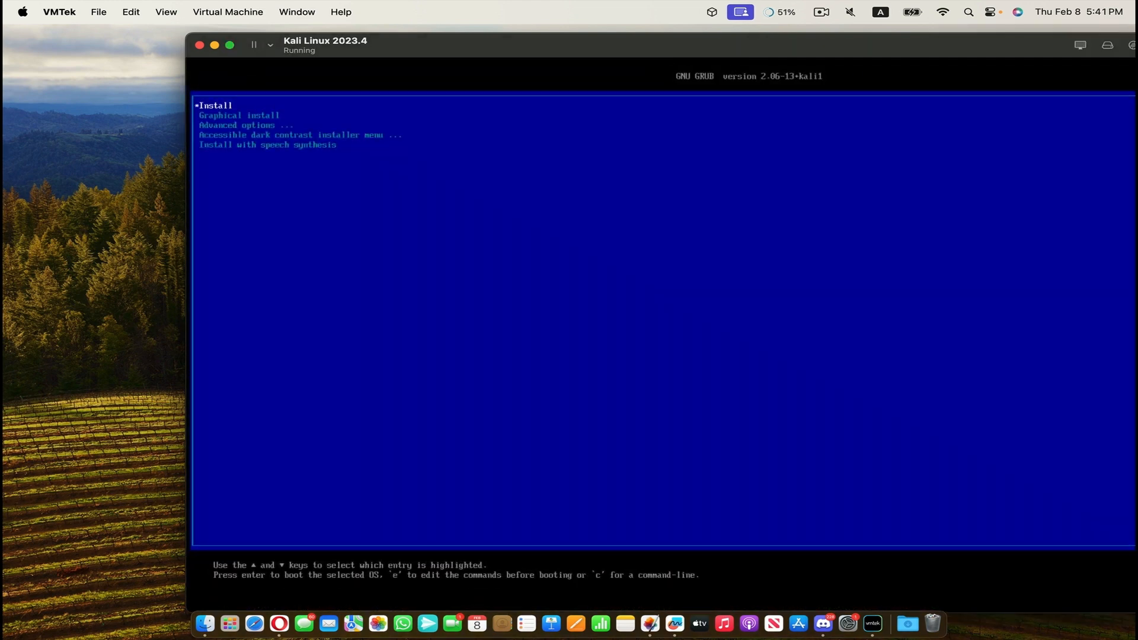
Start Kali's Graphical install from the boot menu and reposition the virtual machine window to fit the installer on screen.
key(Down)
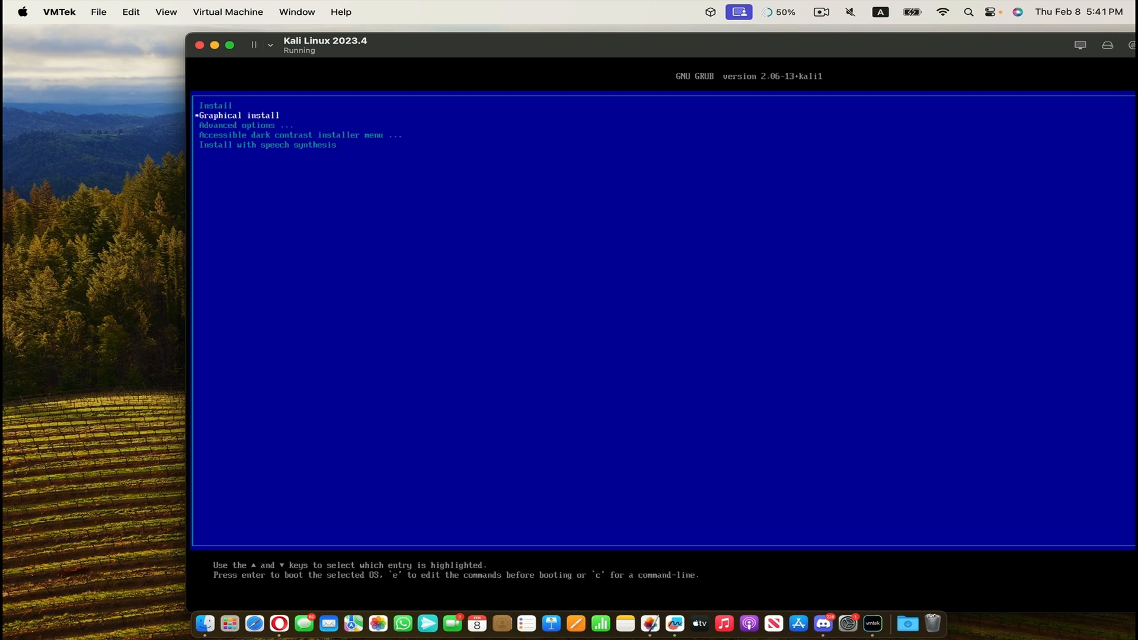
key(Return)
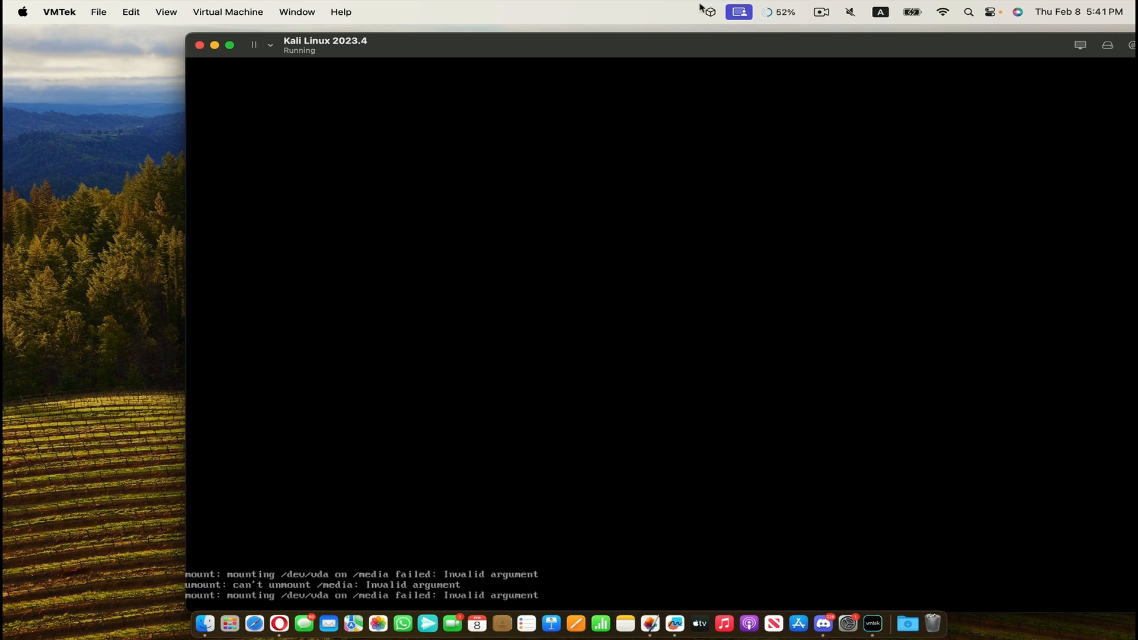
drag(710, 45, 540, 43)
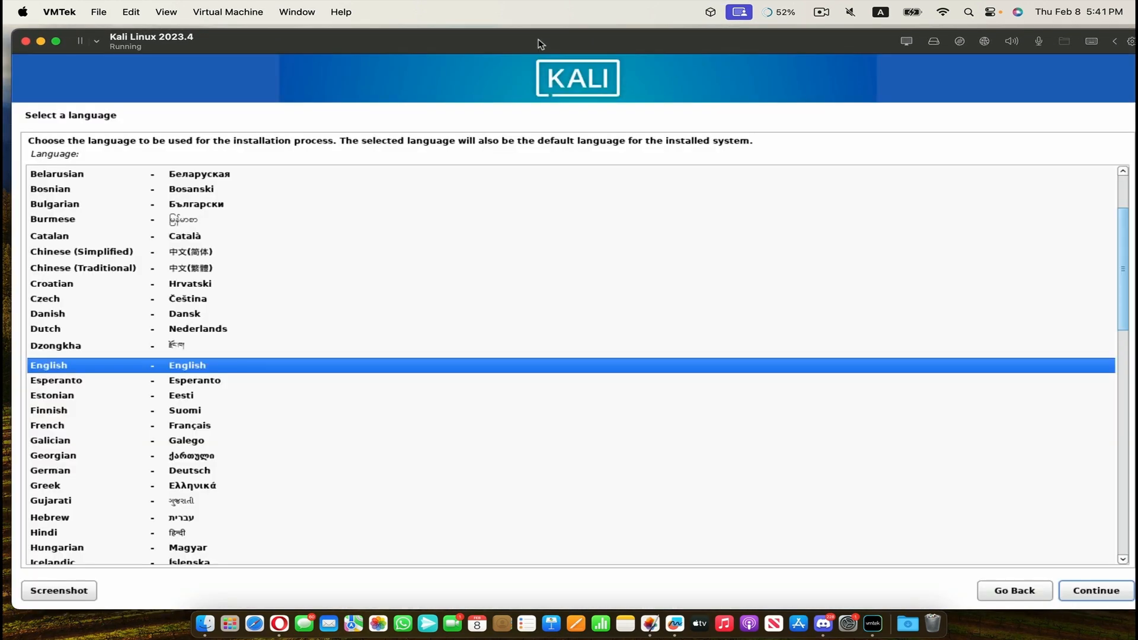
Accept English as the installation language, the suggested location and the American English keymap.
click(1098, 591)
click(1098, 591)
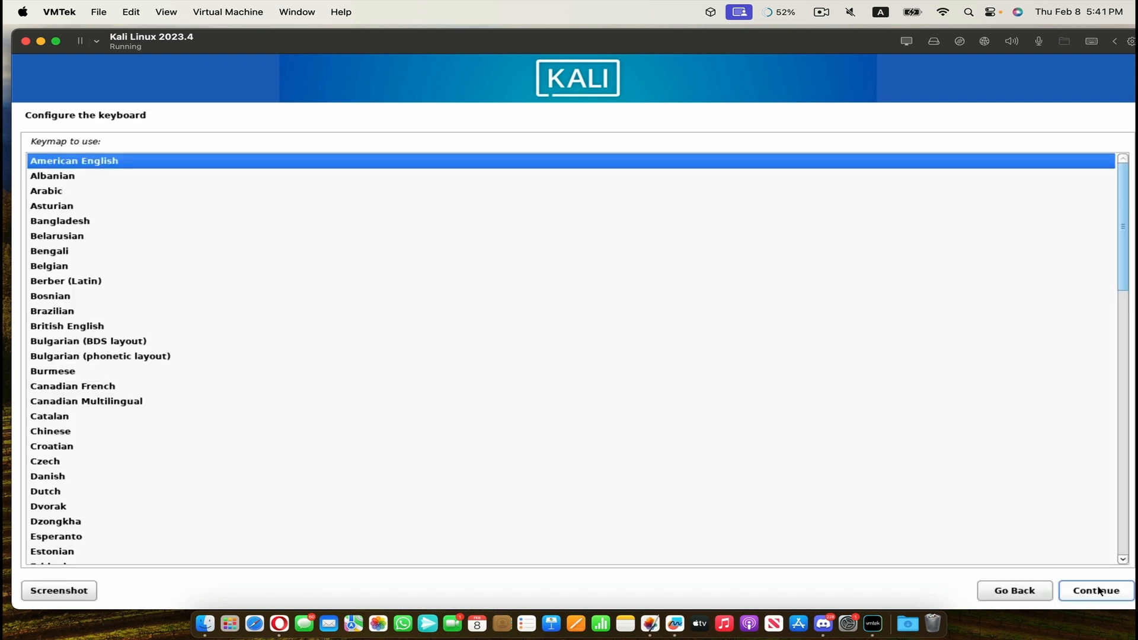
click(1099, 591)
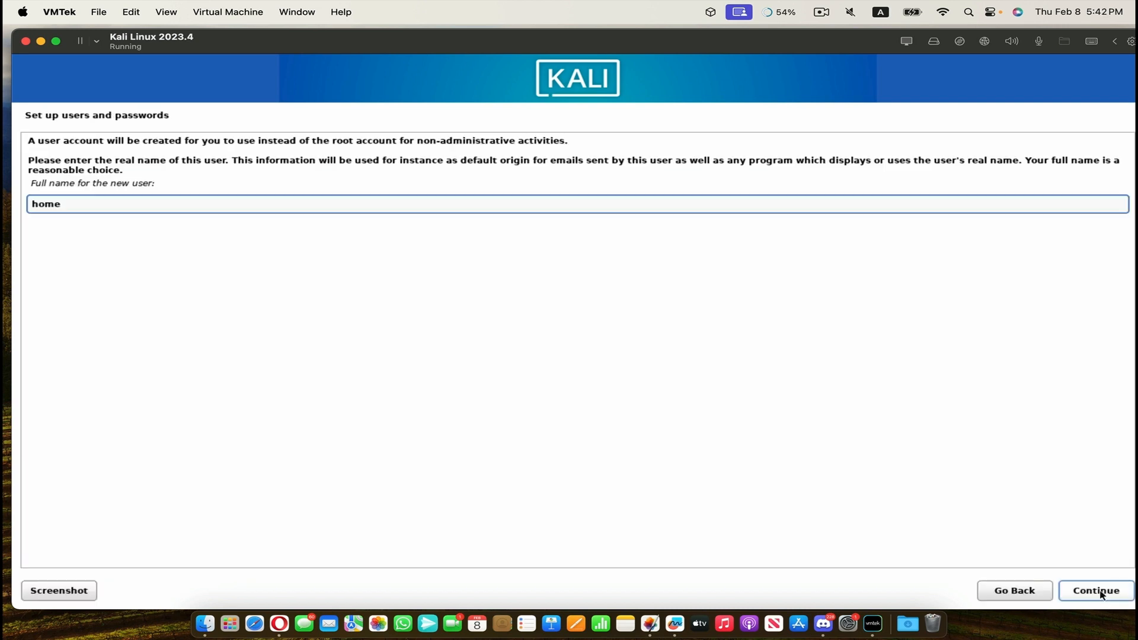
Submit the new user's full name and proceed through the installer's user account setup.
click(1104, 591)
click(1103, 596)
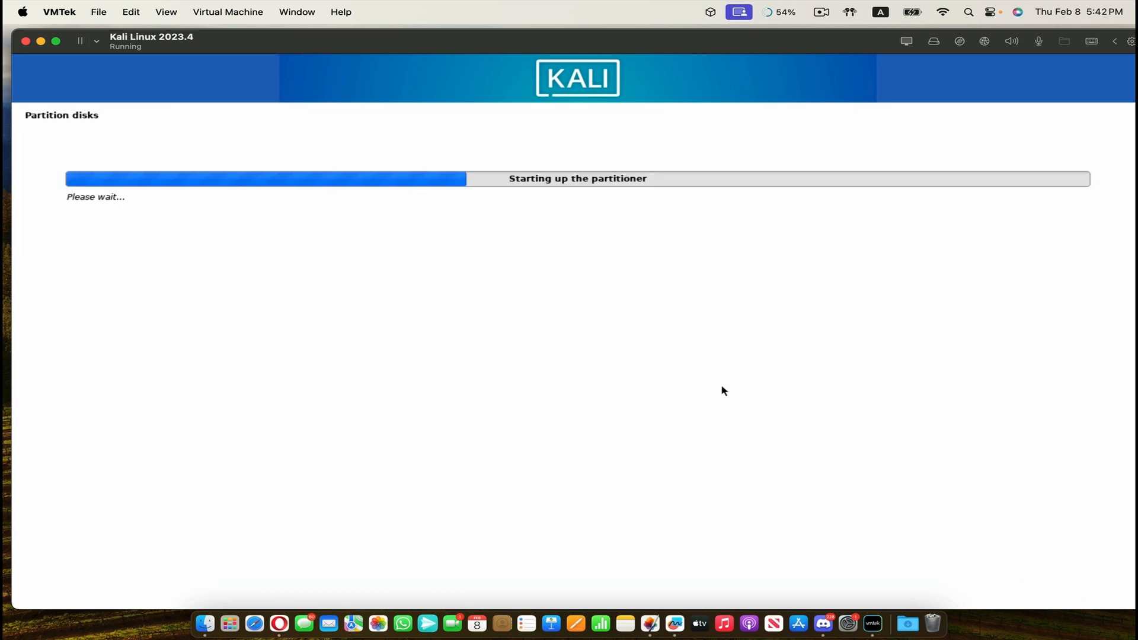
Proceed through disk partitioning and accept lightdm as the default display manager.
click(1088, 598)
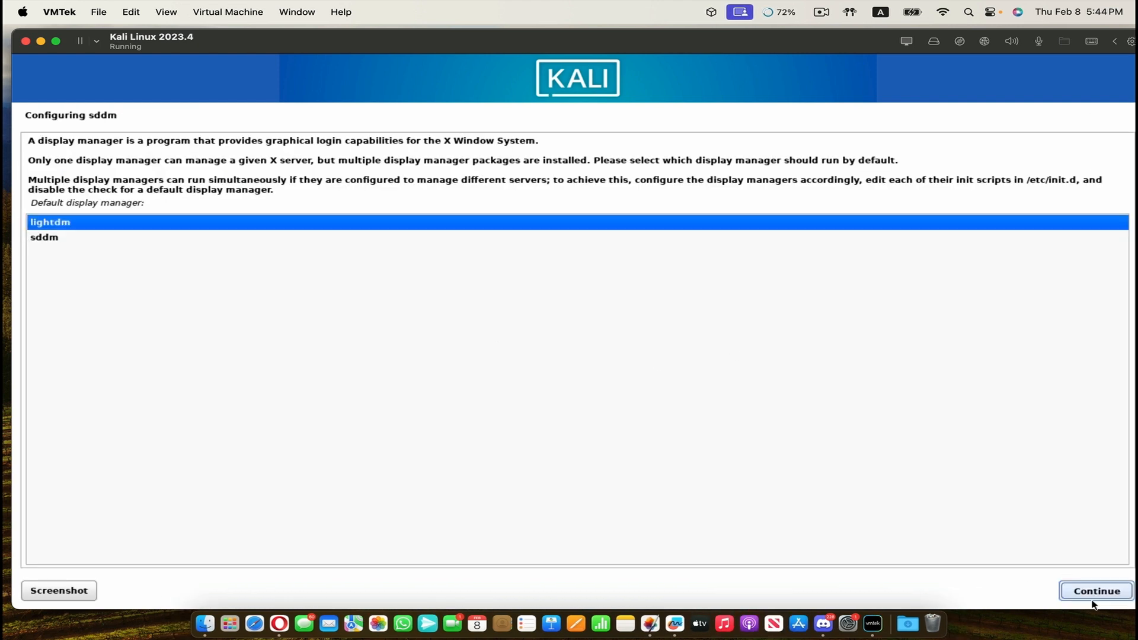
click(1093, 598)
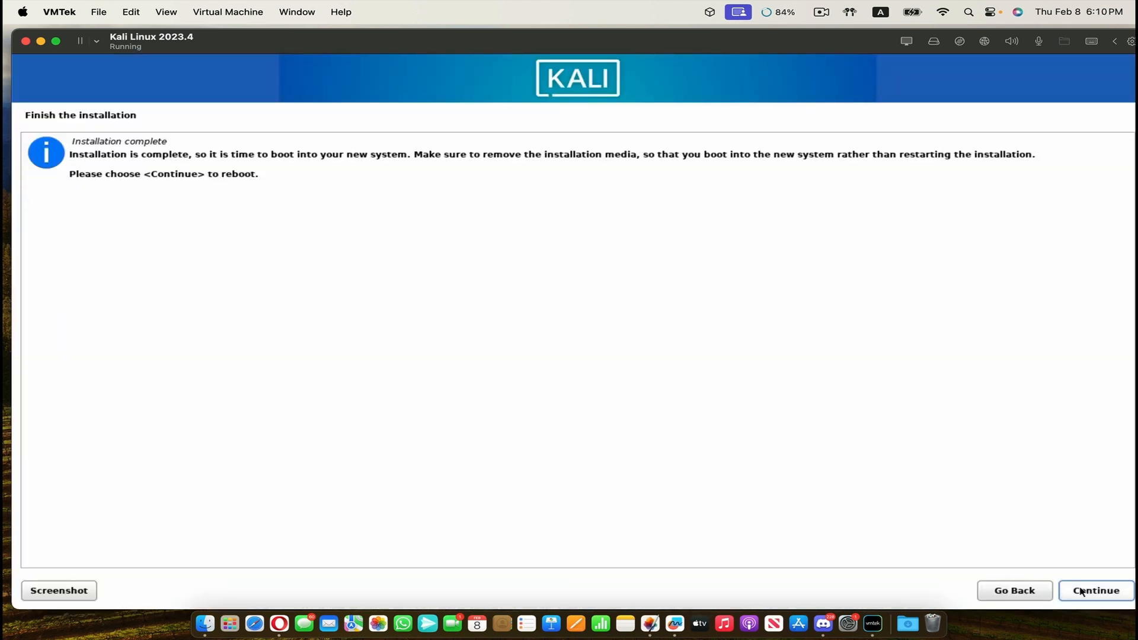
Finish the installation by rebooting the virtual machine and boot the Kali GNU/Linux entry.
click(1080, 592)
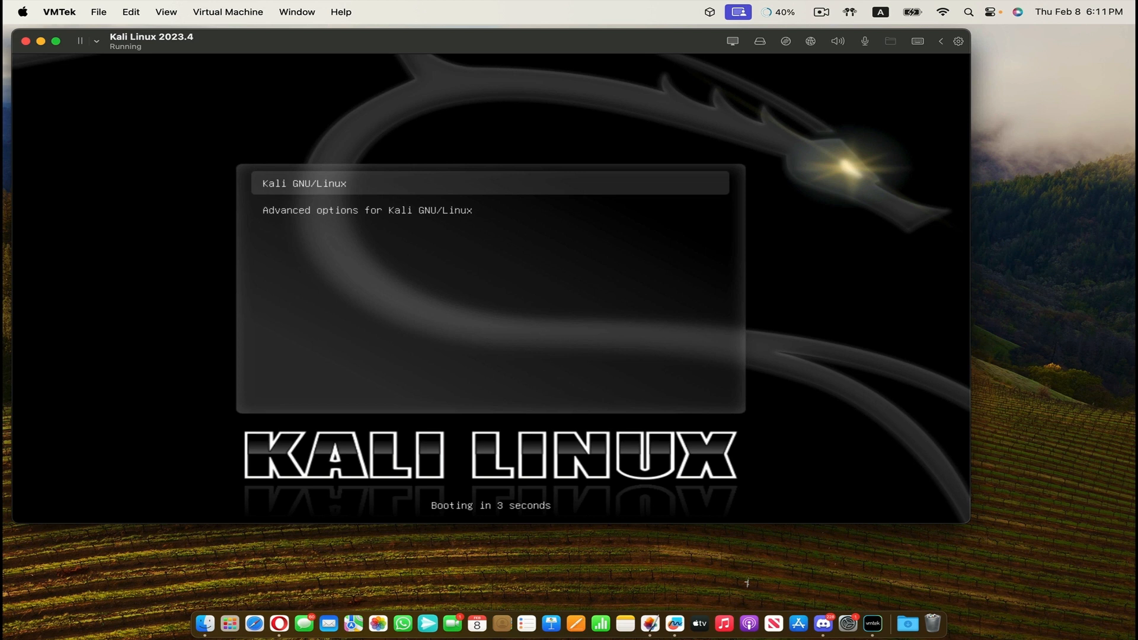
key(Down)
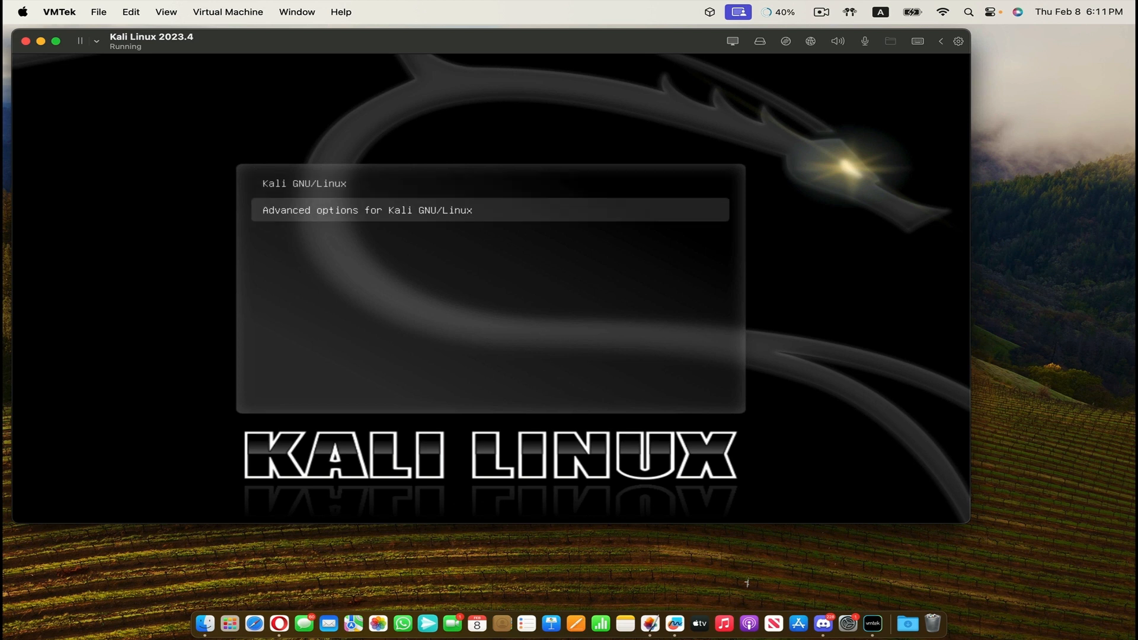
key(Up)
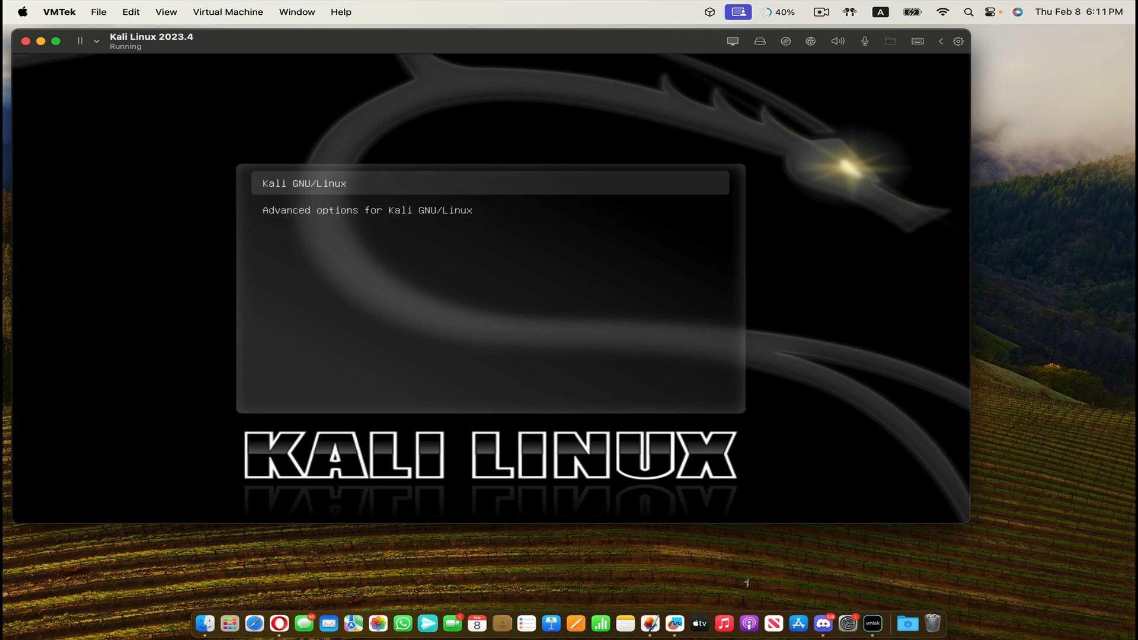
key(Return)
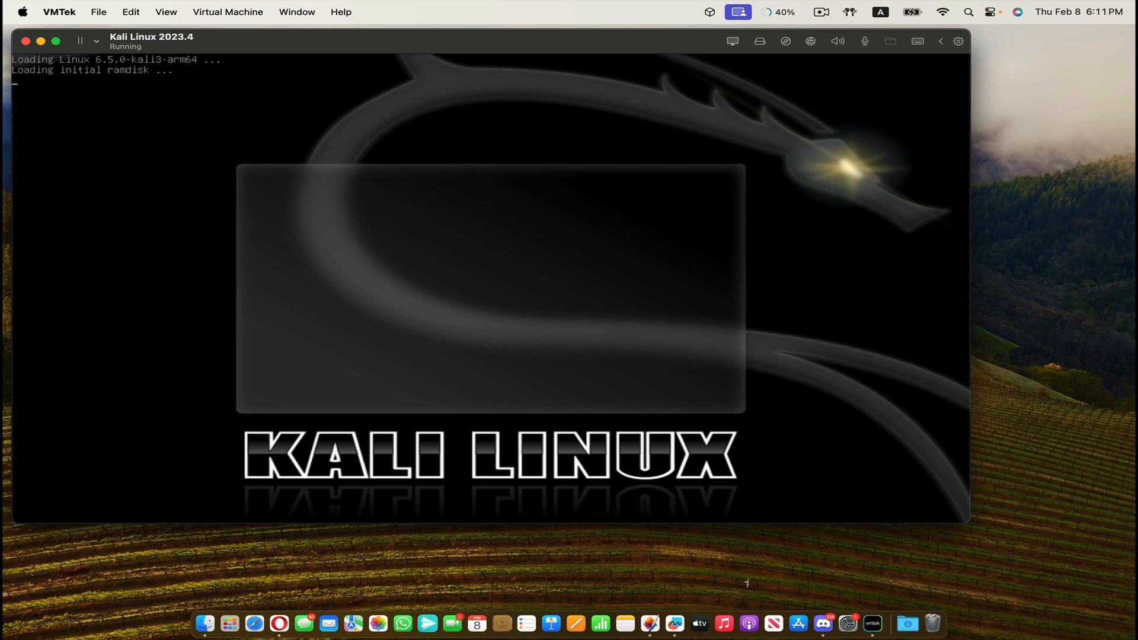